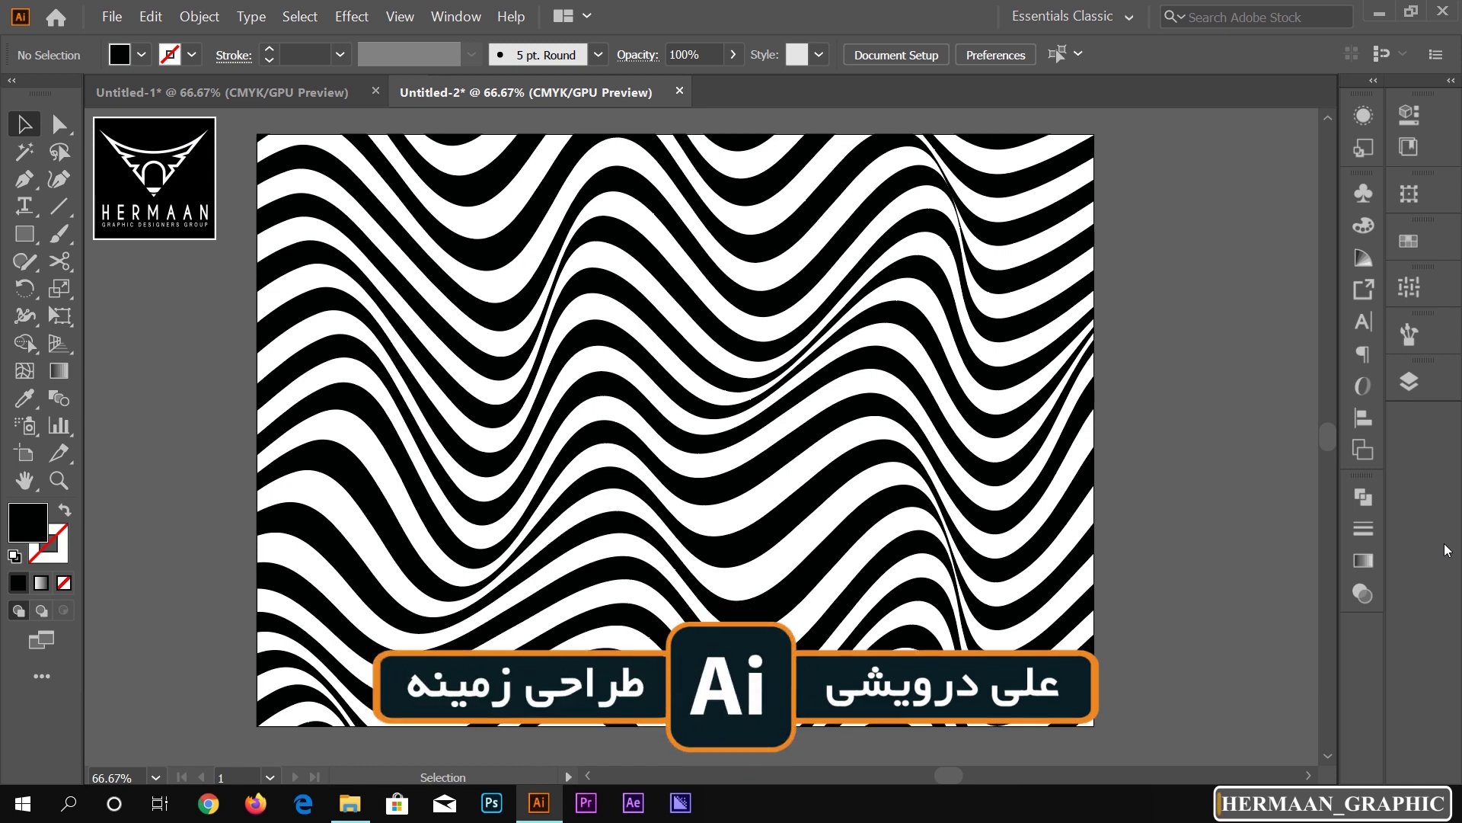
- Hide Layer 1, which holds the finished wavy stripes, to leave a blank artboard
{"action": "left_click", "coordinate": [1409, 378]}
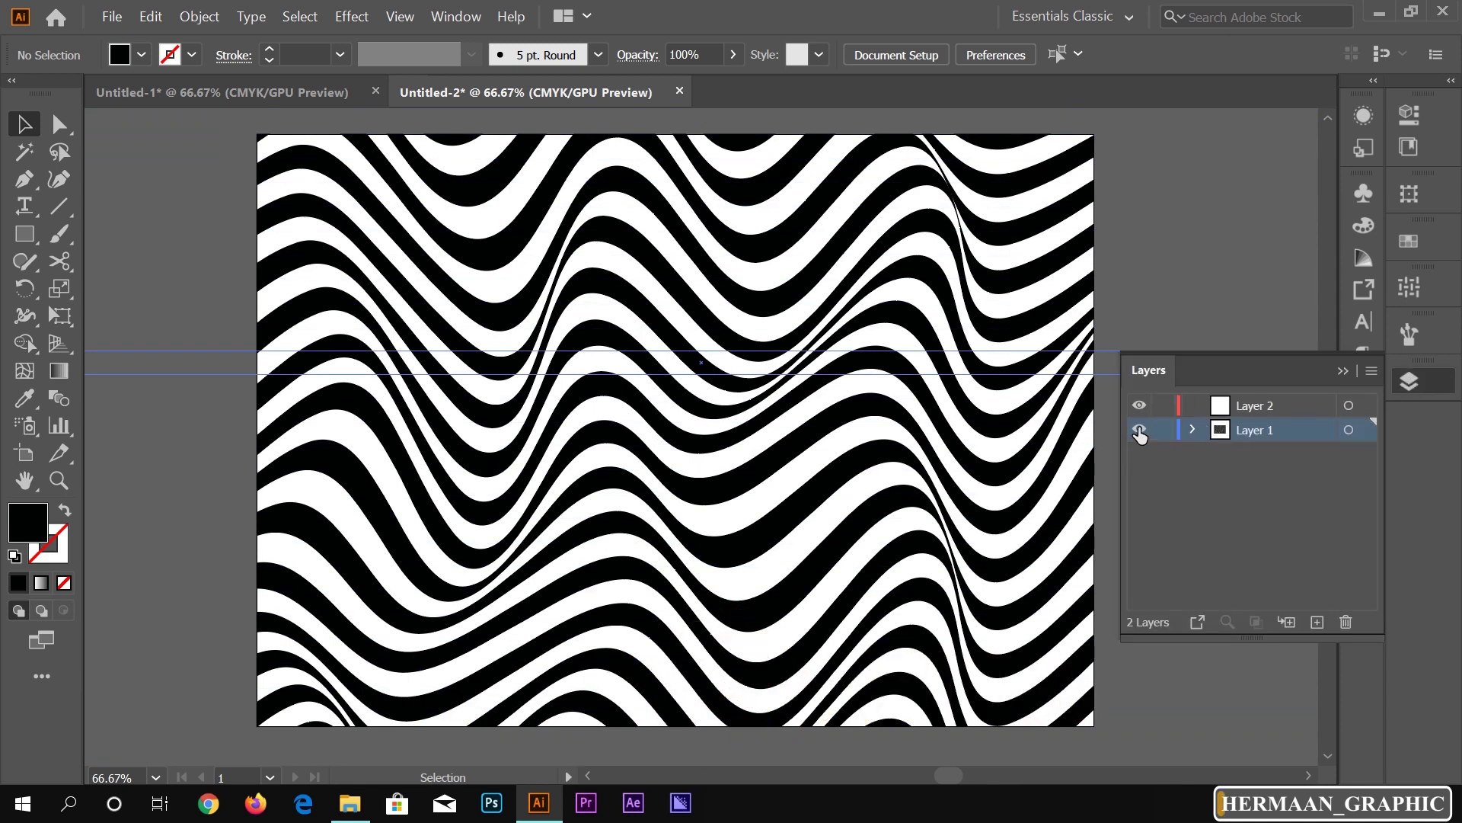
{"action": "left_click", "coordinate": [1139, 430]}
{"action": "left_click", "coordinate": [1342, 371]}
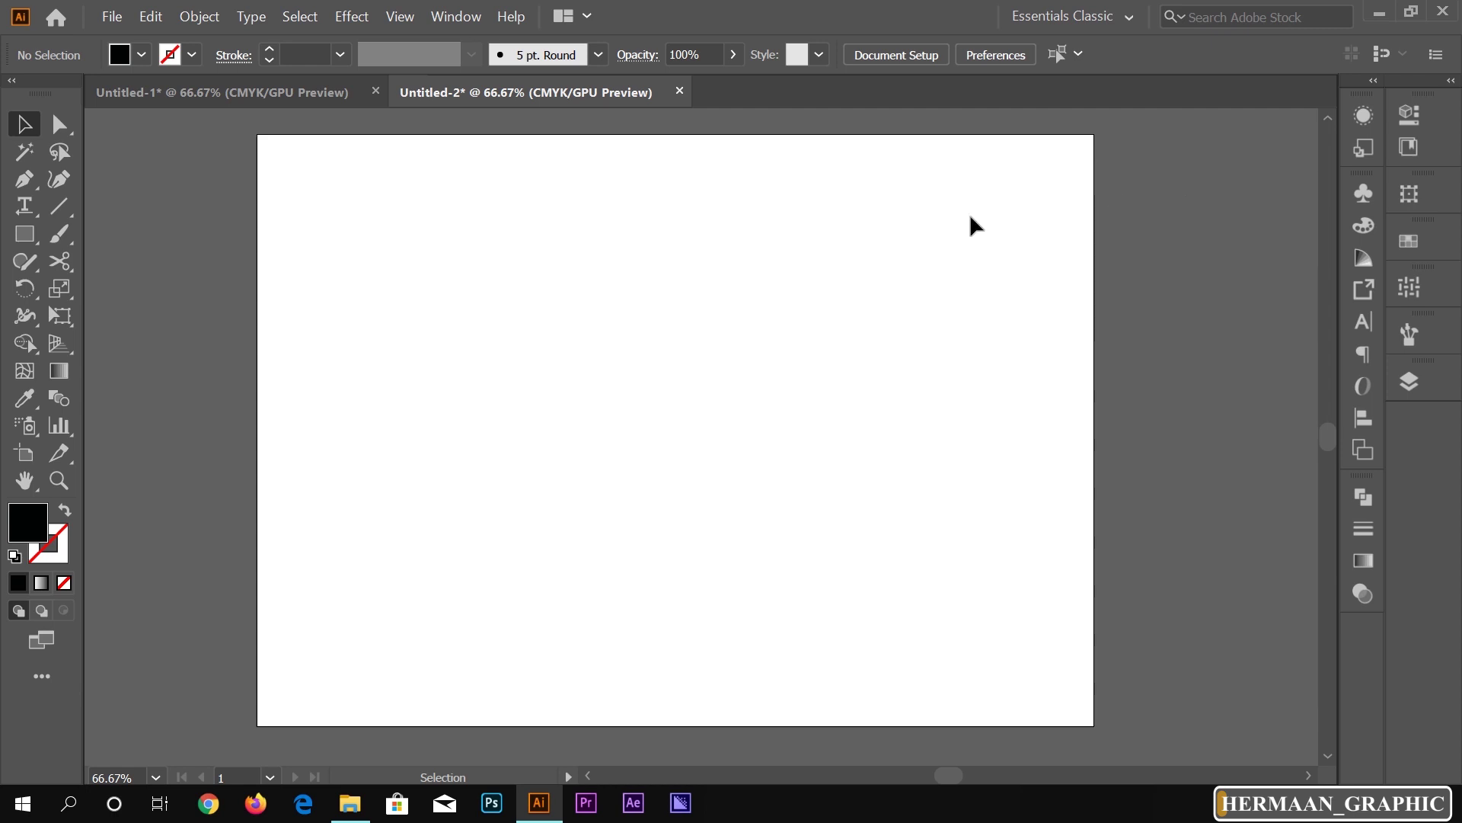
- Draw a long, thin black bar across the top of the artboard
{"action": "left_click", "coordinate": [32, 234]}
{"action": "left_click_drag", "start_coordinate": [310, 187], "coordinate": [1042, 203]}
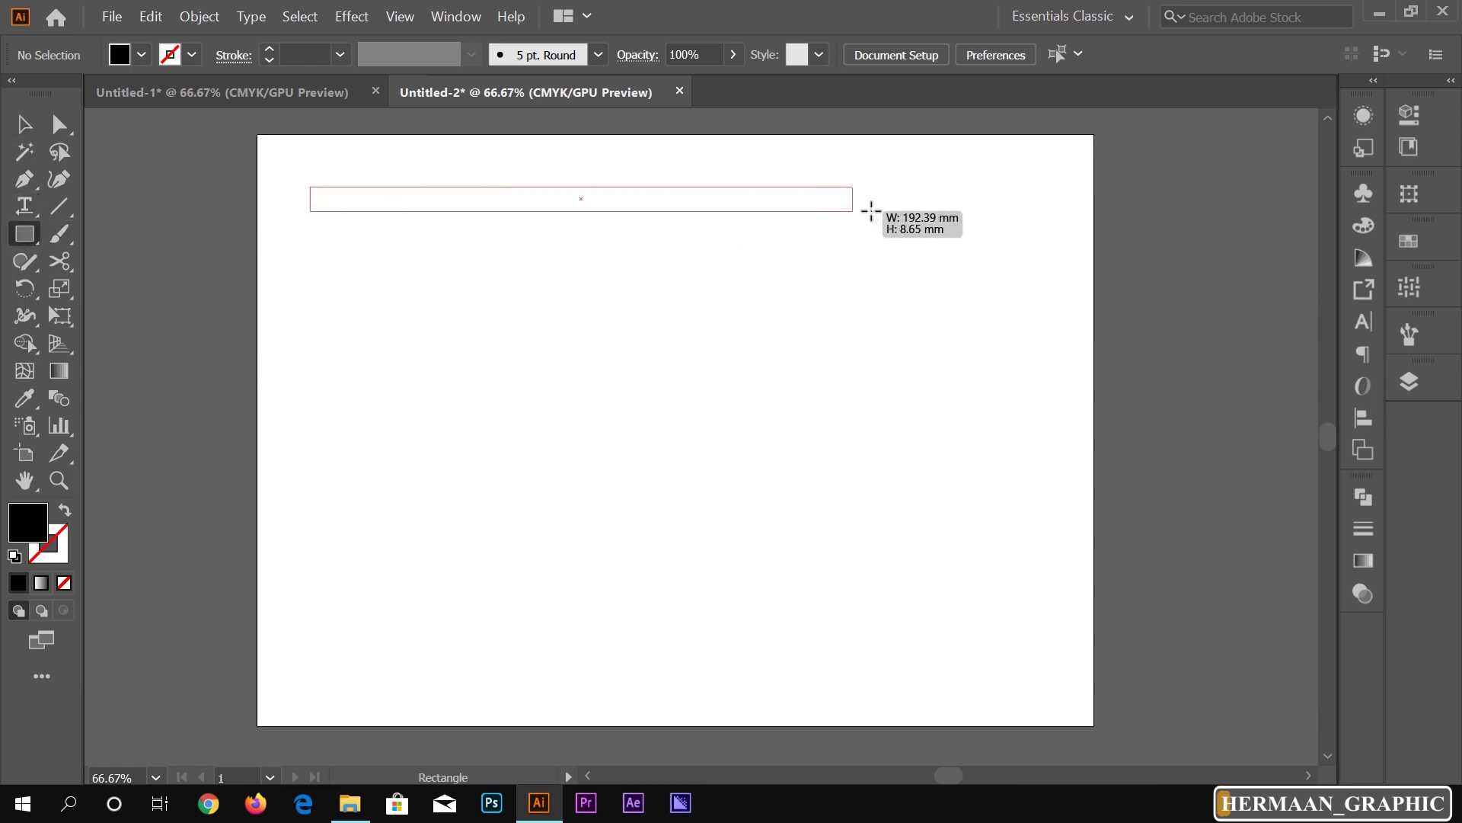
{"action": "left_click_drag", "start_coordinate": [1042, 203], "coordinate": [1044, 203]}
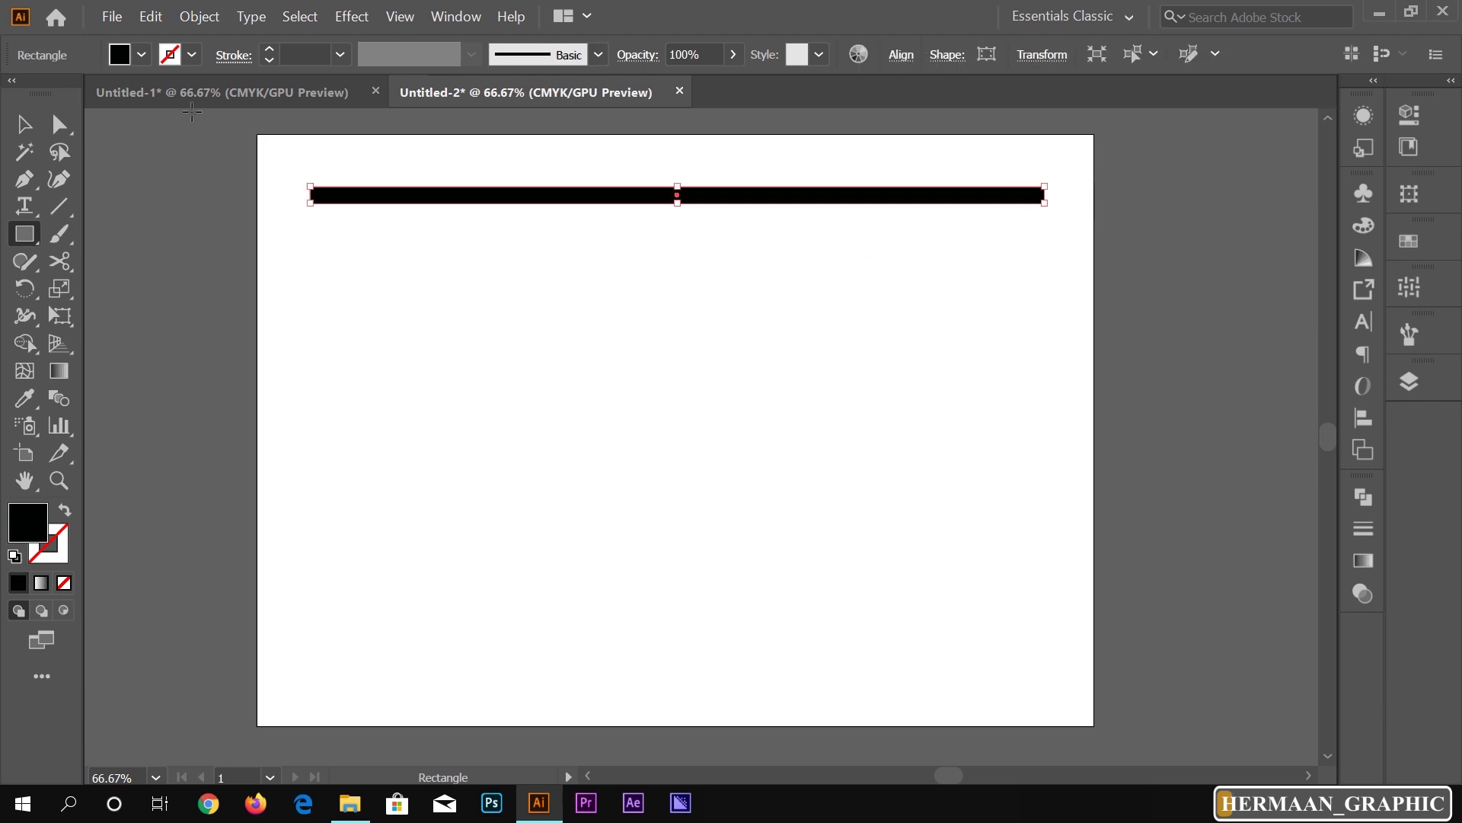
- Shift+Alt-drag a copy down, repeat with Ctrl+D for evenly spaced bars, and select them all
{"action": "left_click", "coordinate": [30, 126]}
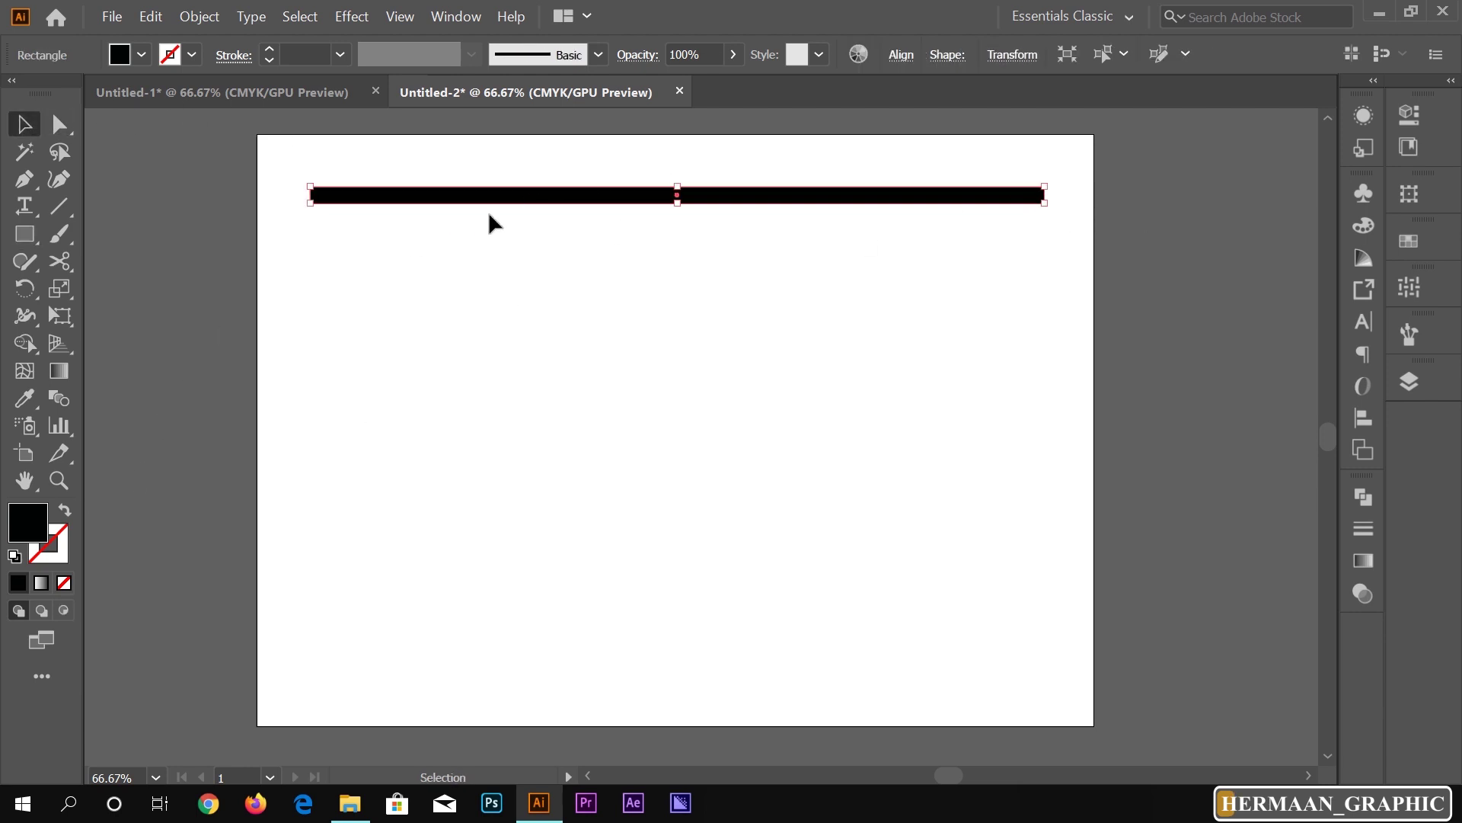
{"action": "left_click_drag", "start_coordinate": [632, 203], "coordinate": [633, 236]}
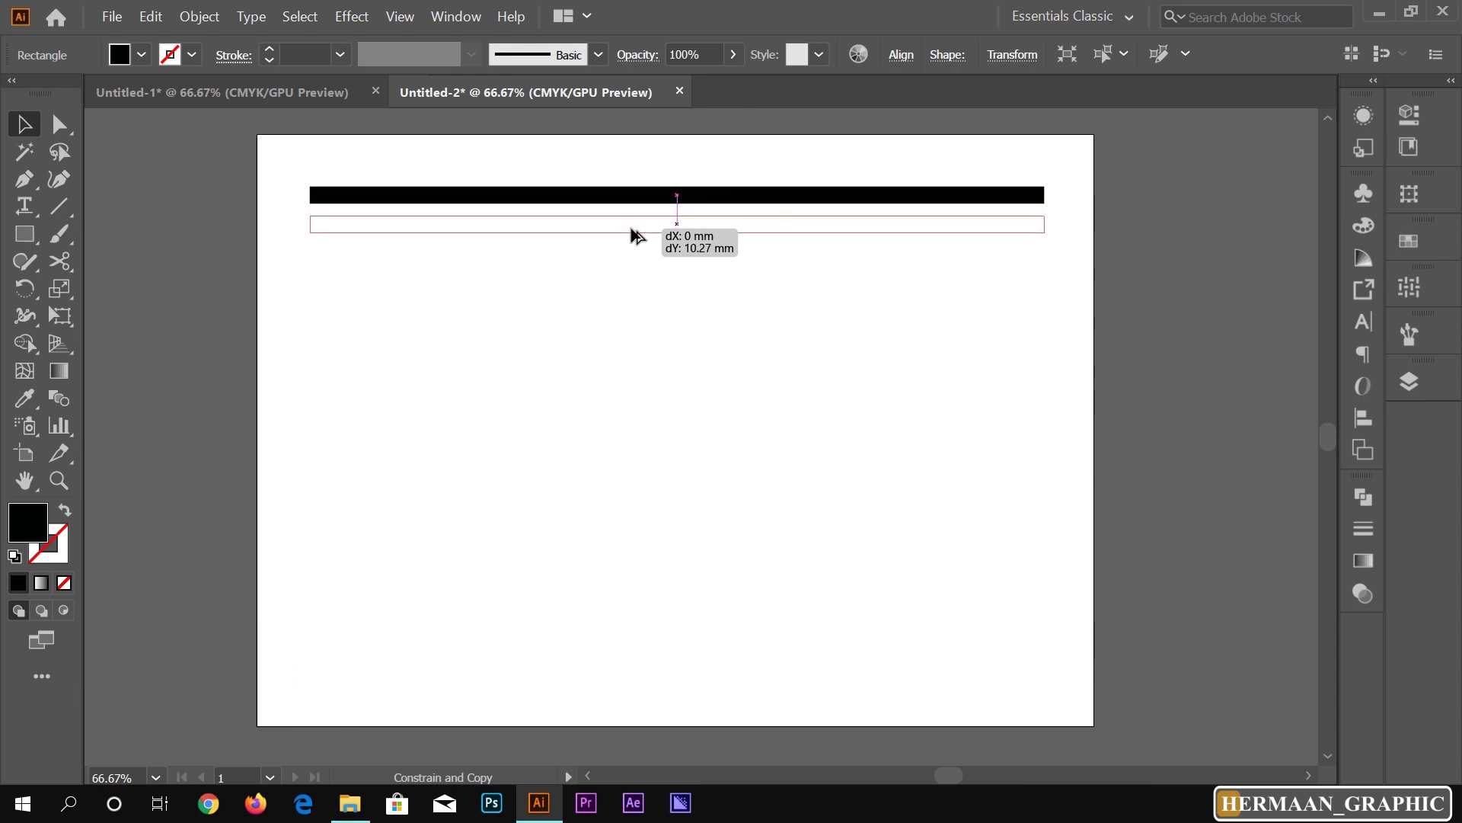
{"action": "left_click_drag", "start_coordinate": [632, 231], "coordinate": [633, 231]}
{"action": "key", "text": "ctrl+d"}
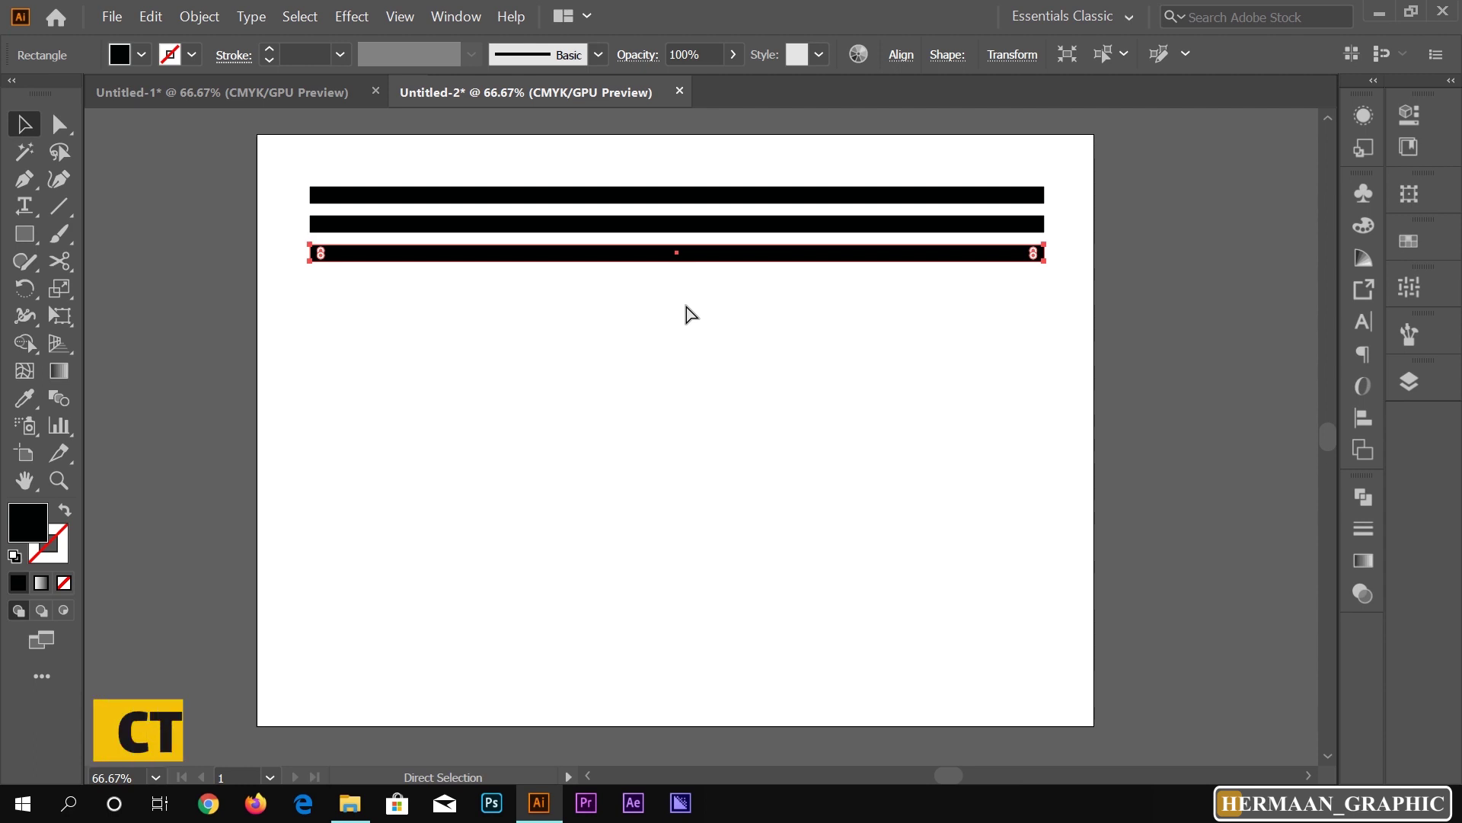
{"action": "key", "text": "ctrl+d"}
{"action": "key", "text": "ctrl+d"}
{"action": "key", "text": "ctrl+d"}
{"action": "key", "text": "ctrl+d"}
{"action": "key", "text": "ctrl+d"}
{"action": "key", "text": "ctrl+d"}
{"action": "key", "text": "ctrl+d"}
{"action": "key", "text": "ctrl+d"}
{"action": "key", "text": "ctrl+d"}
{"action": "key", "text": "ctrl+d"}
{"action": "key", "text": "ctrl+d"}
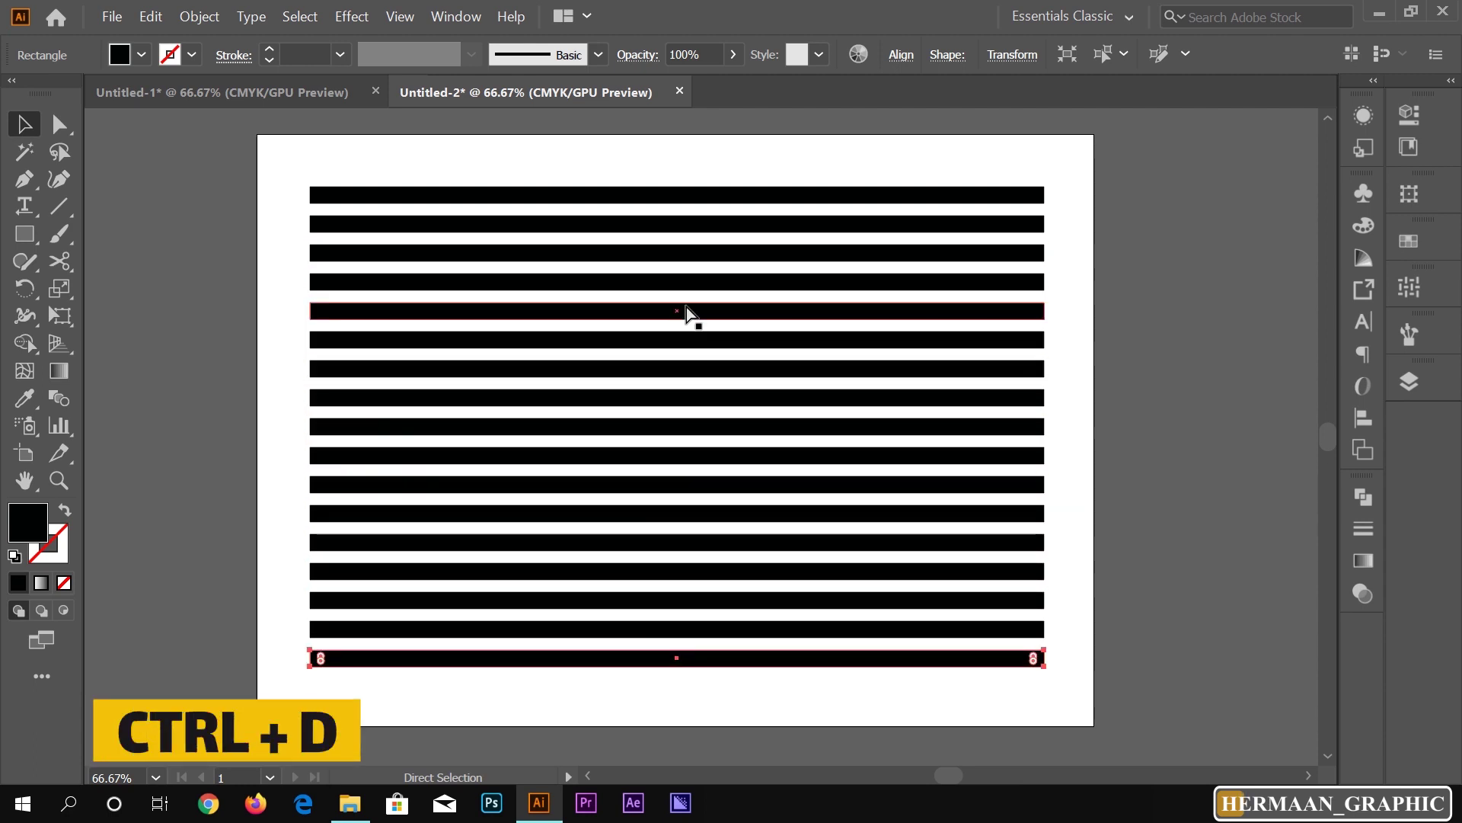
{"action": "left_click", "coordinate": [379, 157]}
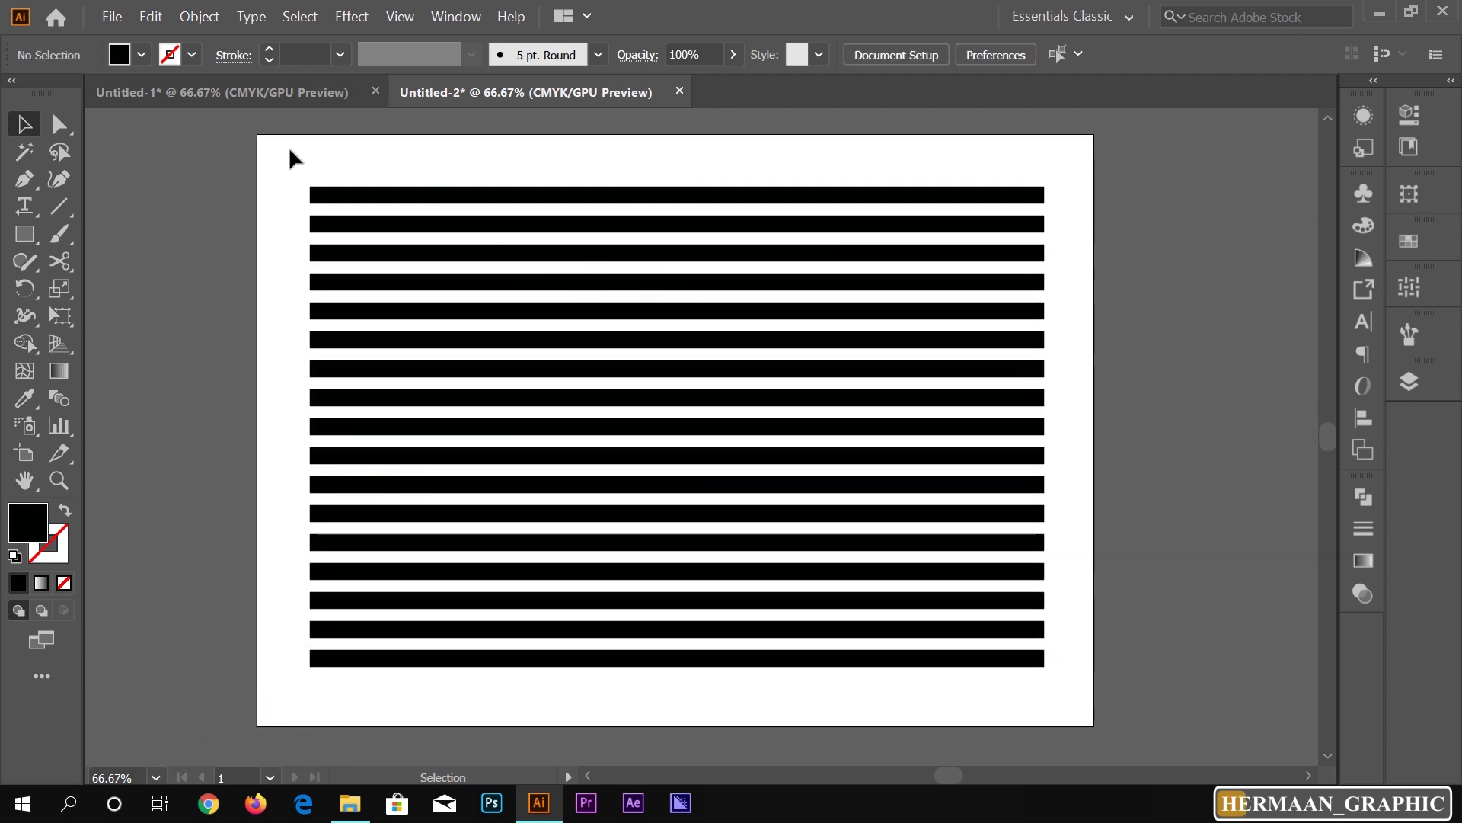
{"action": "left_click_drag", "start_coordinate": [289, 159], "coordinate": [790, 710]}
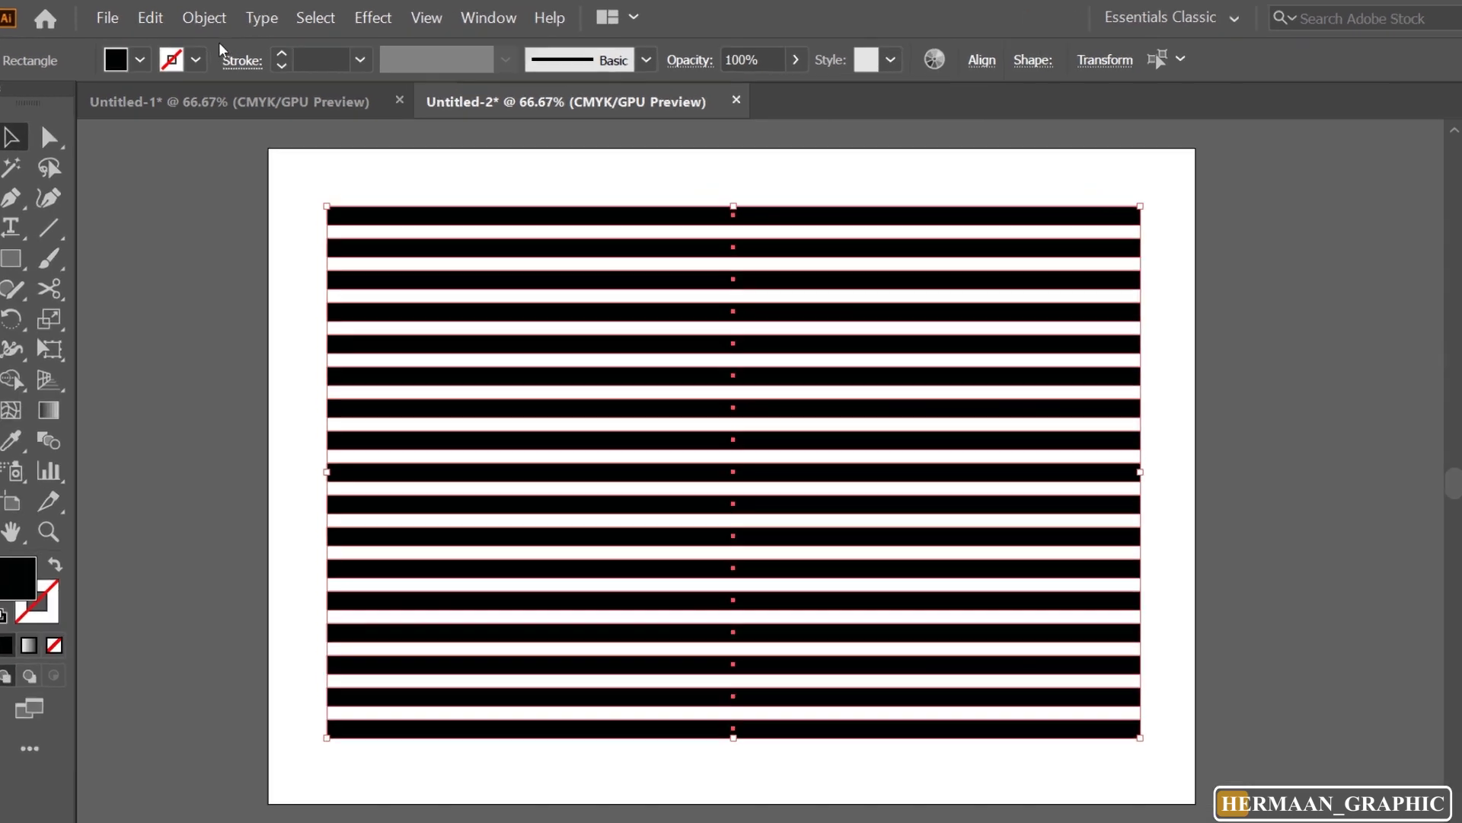
- Wrap the bars with Envelope Distort > Make with Mesh using 4 rows and 8 columns
{"action": "left_click", "coordinate": [204, 16]}
{"action": "mouse_move", "coordinate": [285, 725]}
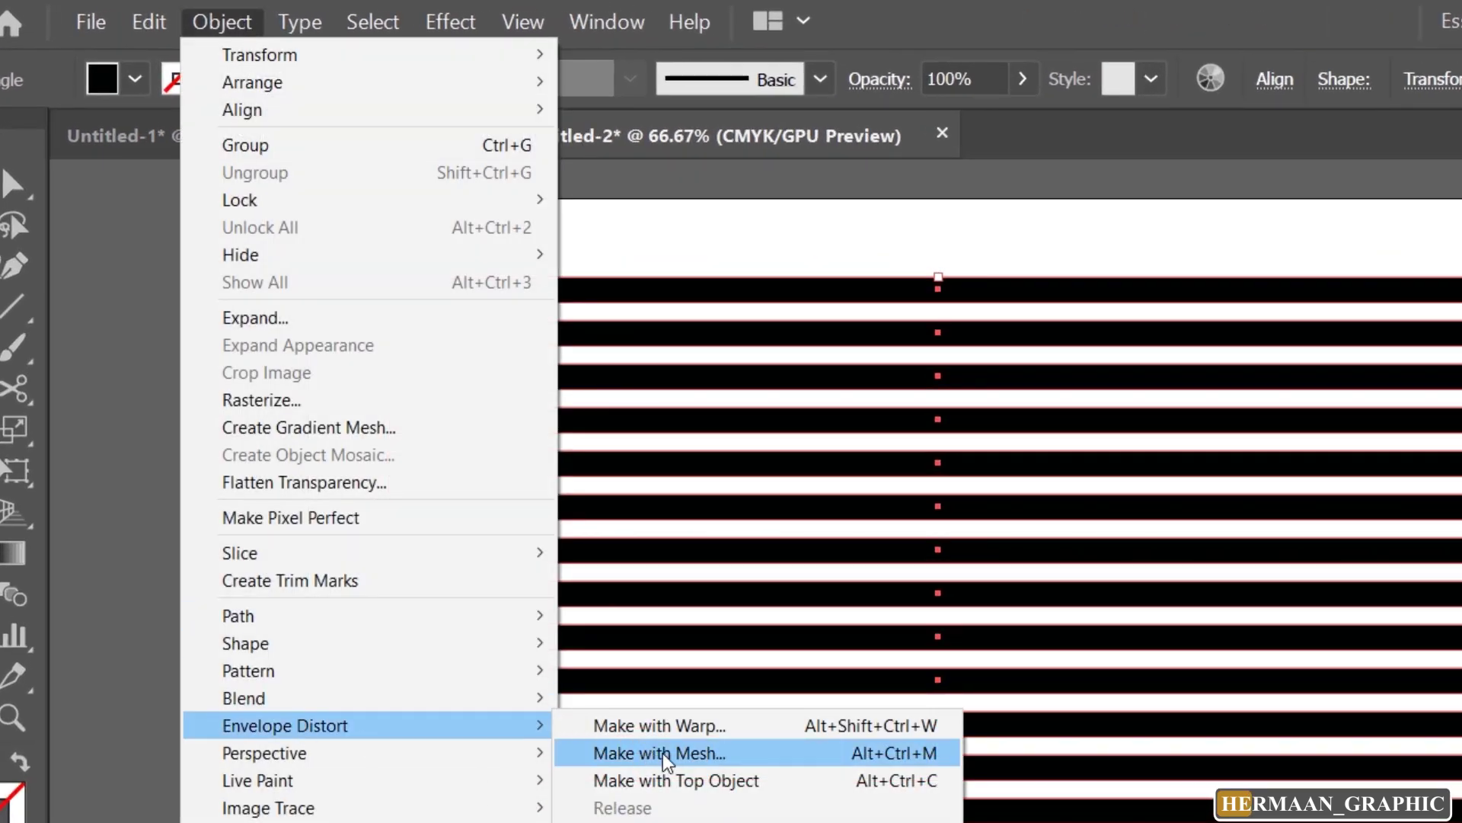
{"action": "left_click", "coordinate": [663, 752]}
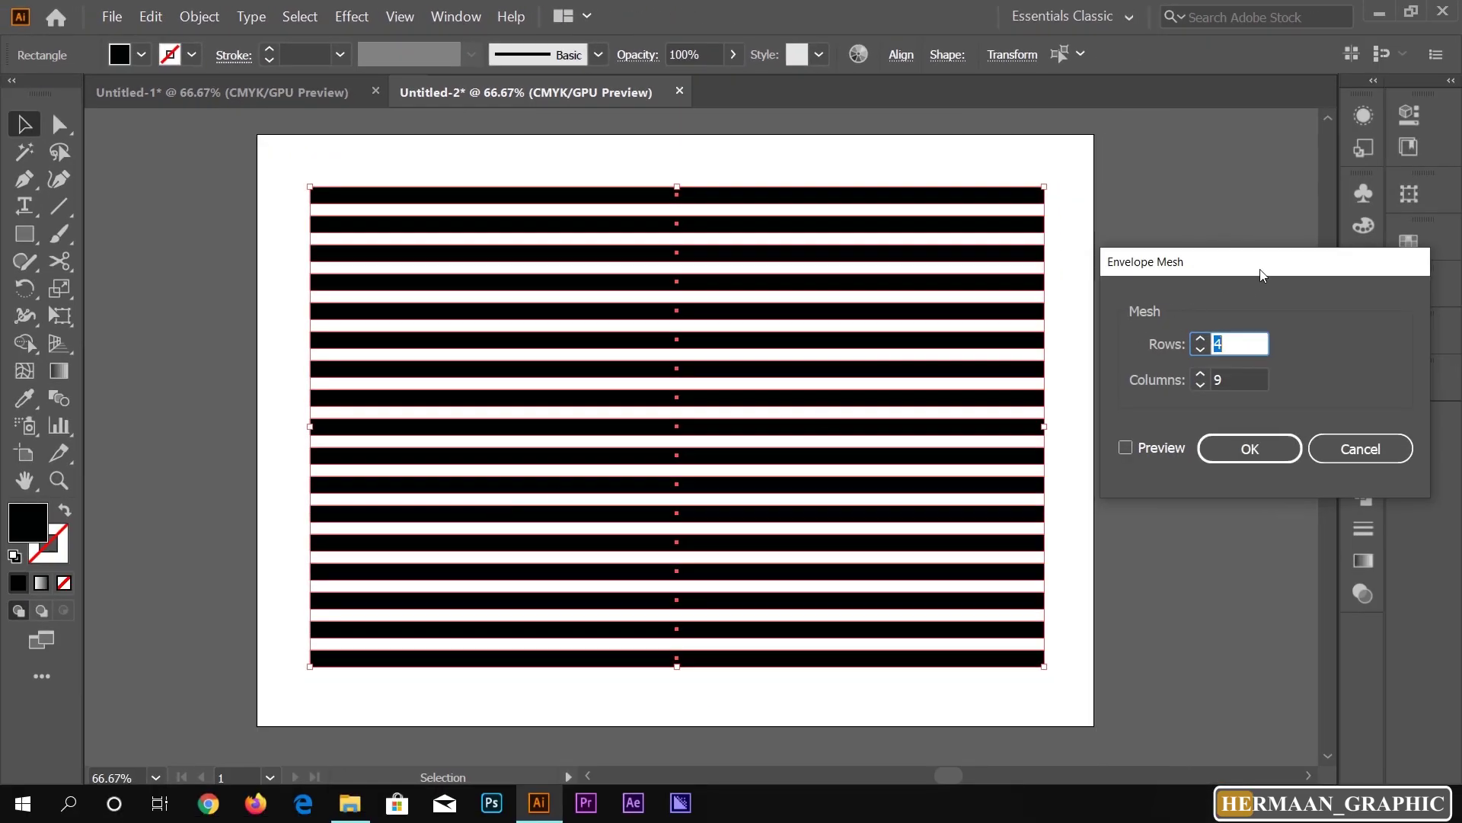
{"action": "left_click_drag", "start_coordinate": [1261, 274], "coordinate": [1042, 268]}
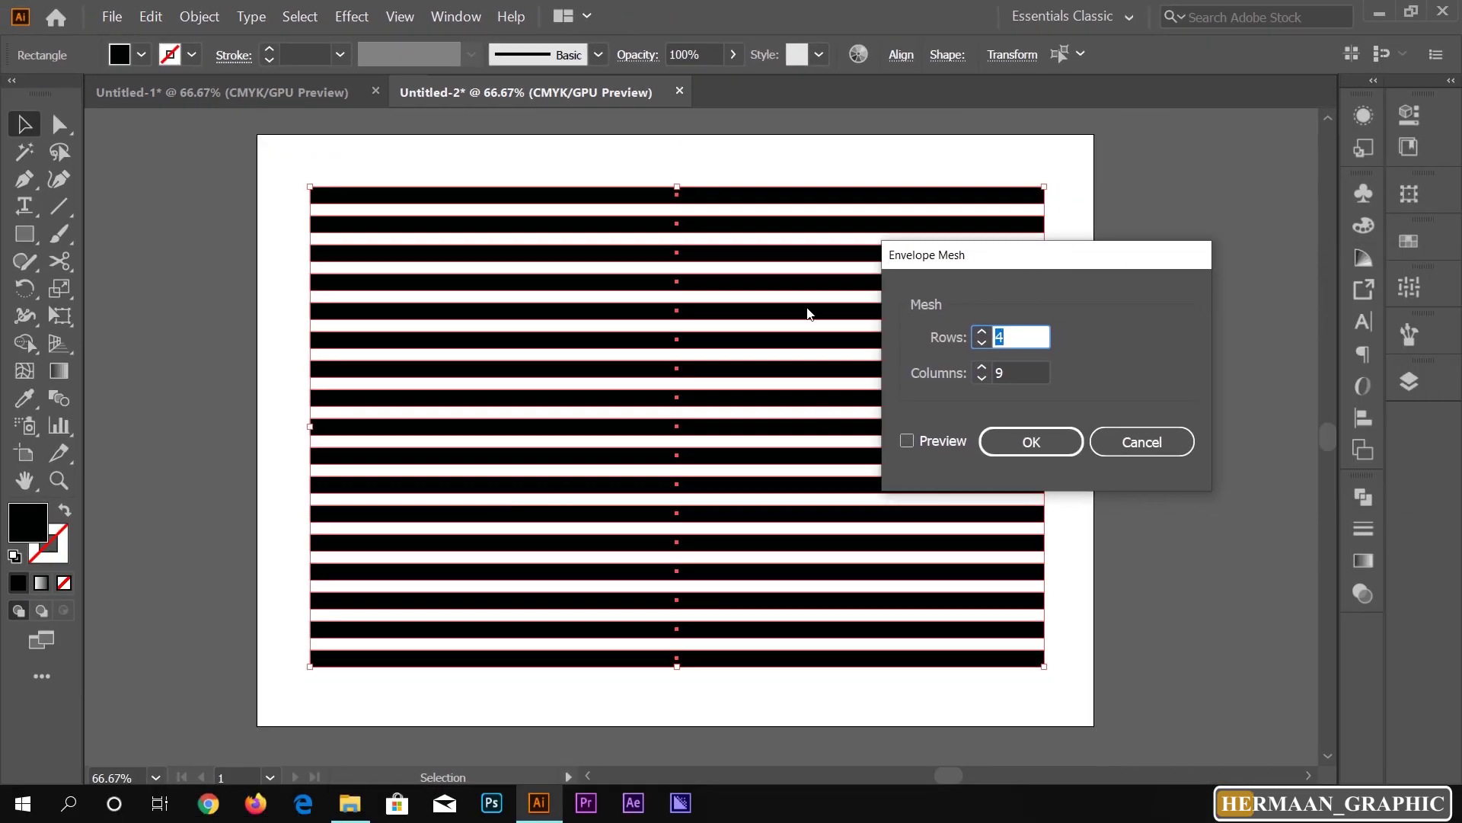
{"action": "left_click", "coordinate": [906, 441]}
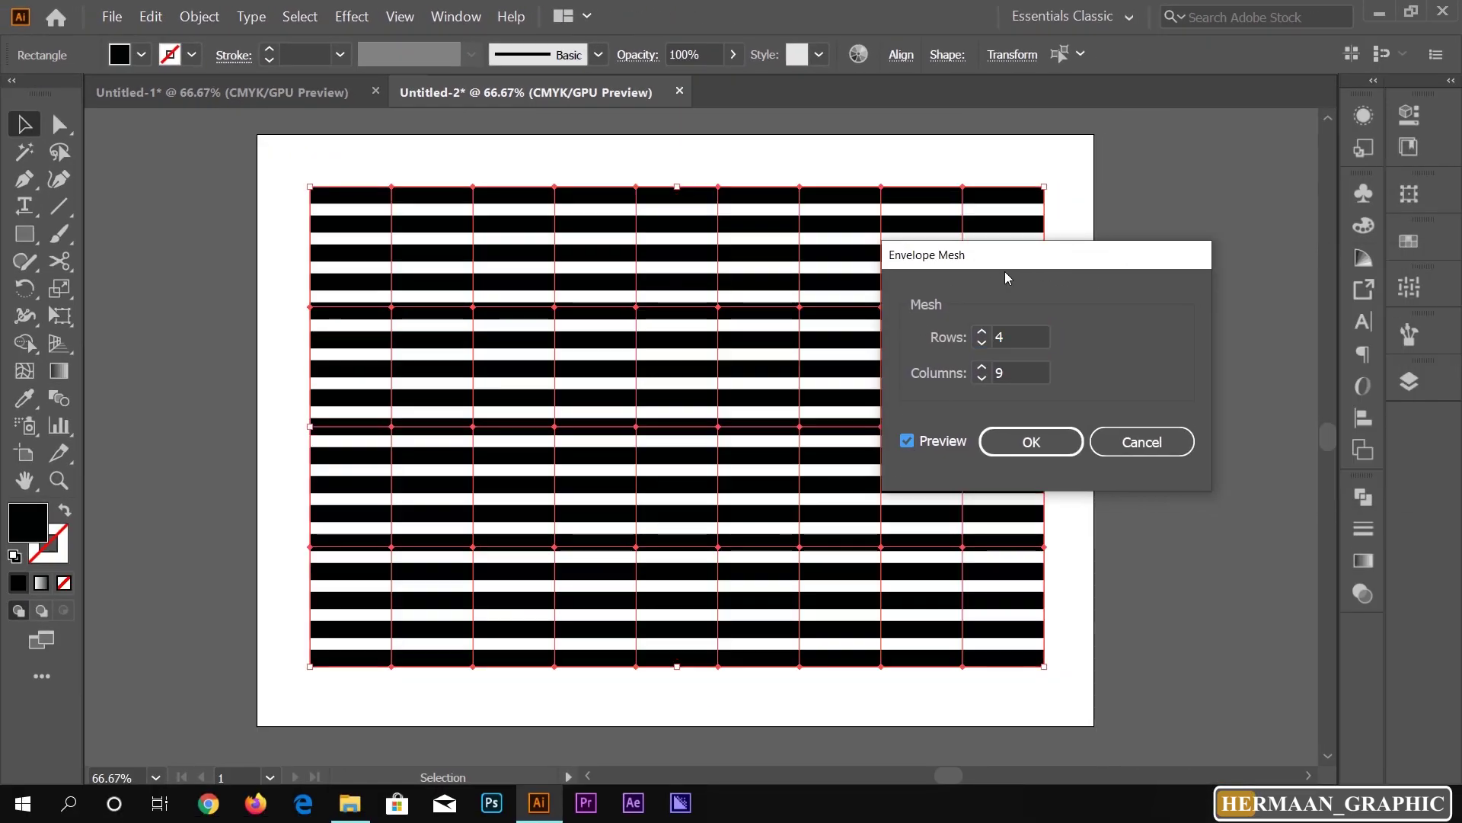
{"action": "left_click_drag", "start_coordinate": [1015, 265], "coordinate": [1126, 281]}
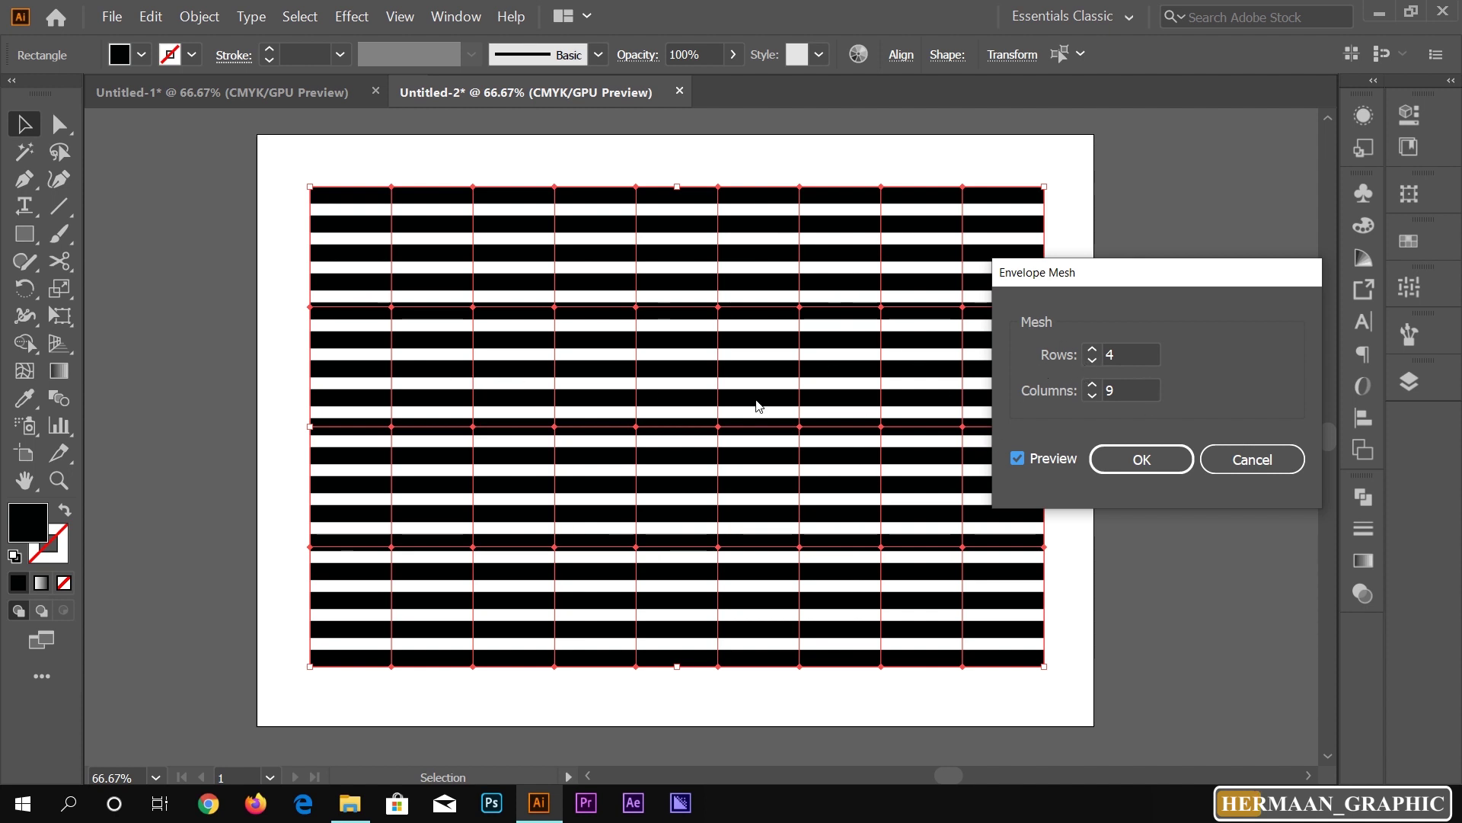
{"action": "left_click_drag", "start_coordinate": [1149, 275], "coordinate": [1194, 279]}
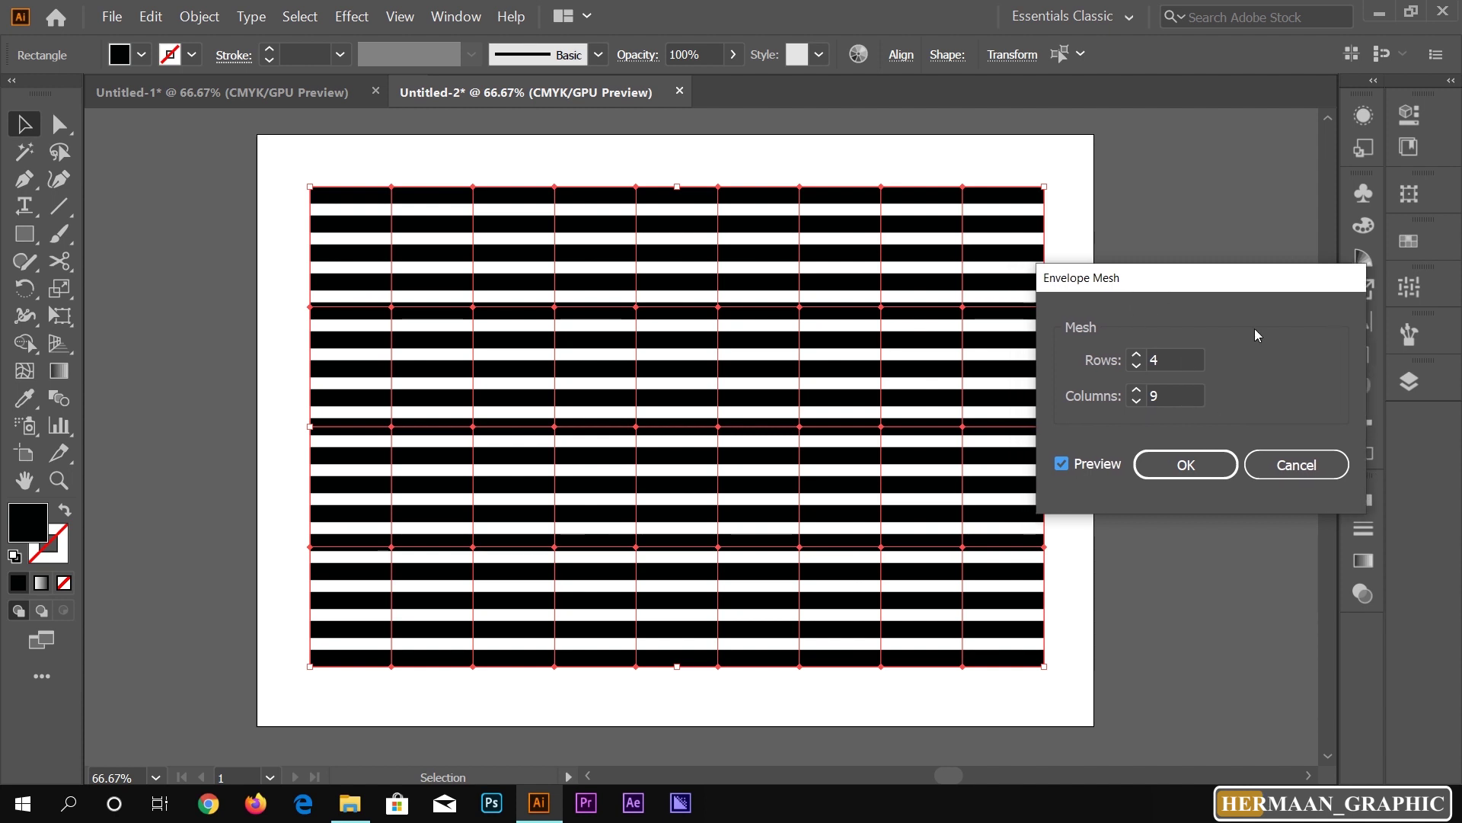
{"action": "double_click", "coordinate": [1191, 397]}
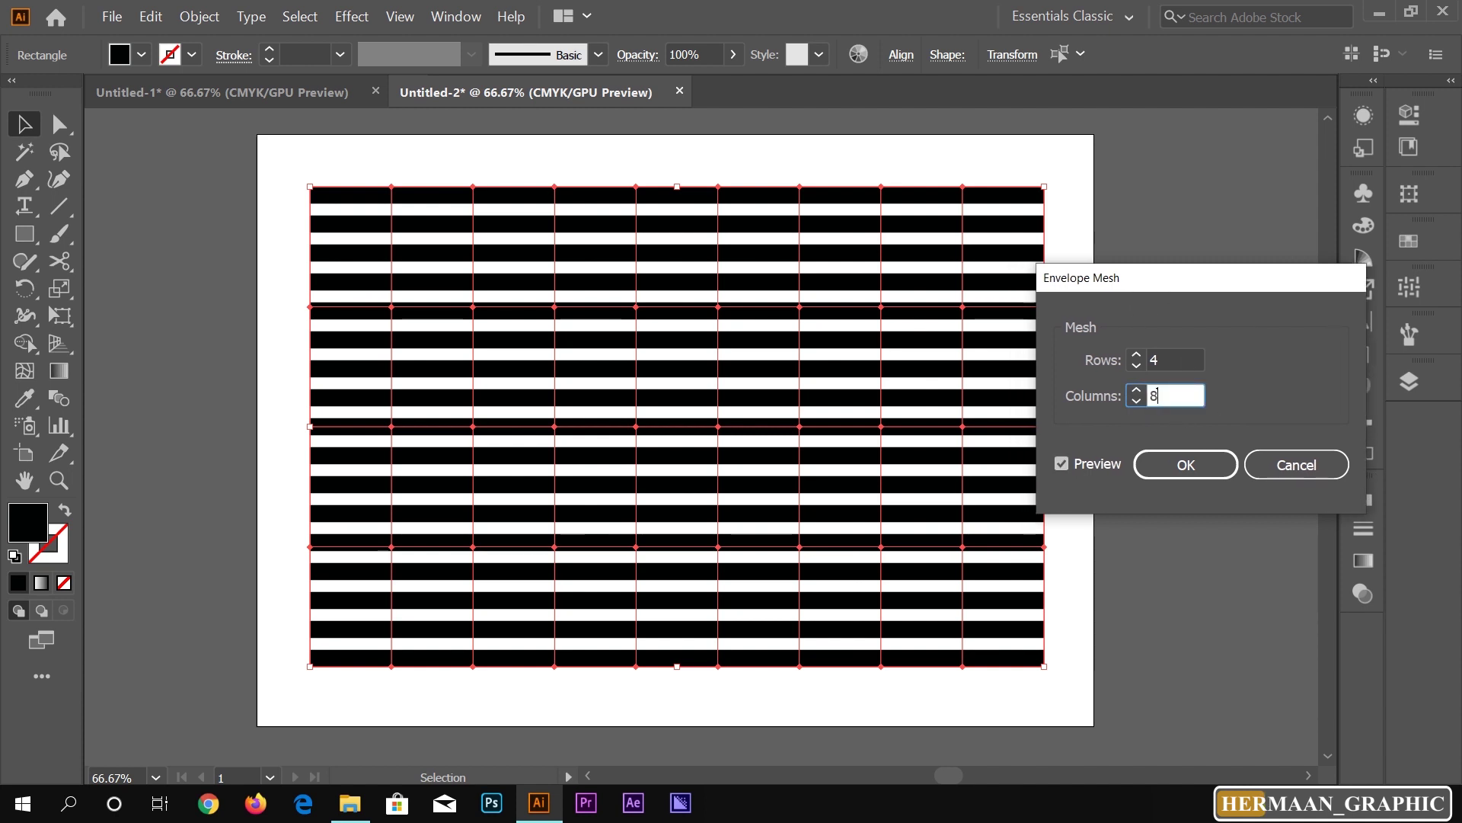
{"action": "left_click", "coordinate": [1061, 463]}
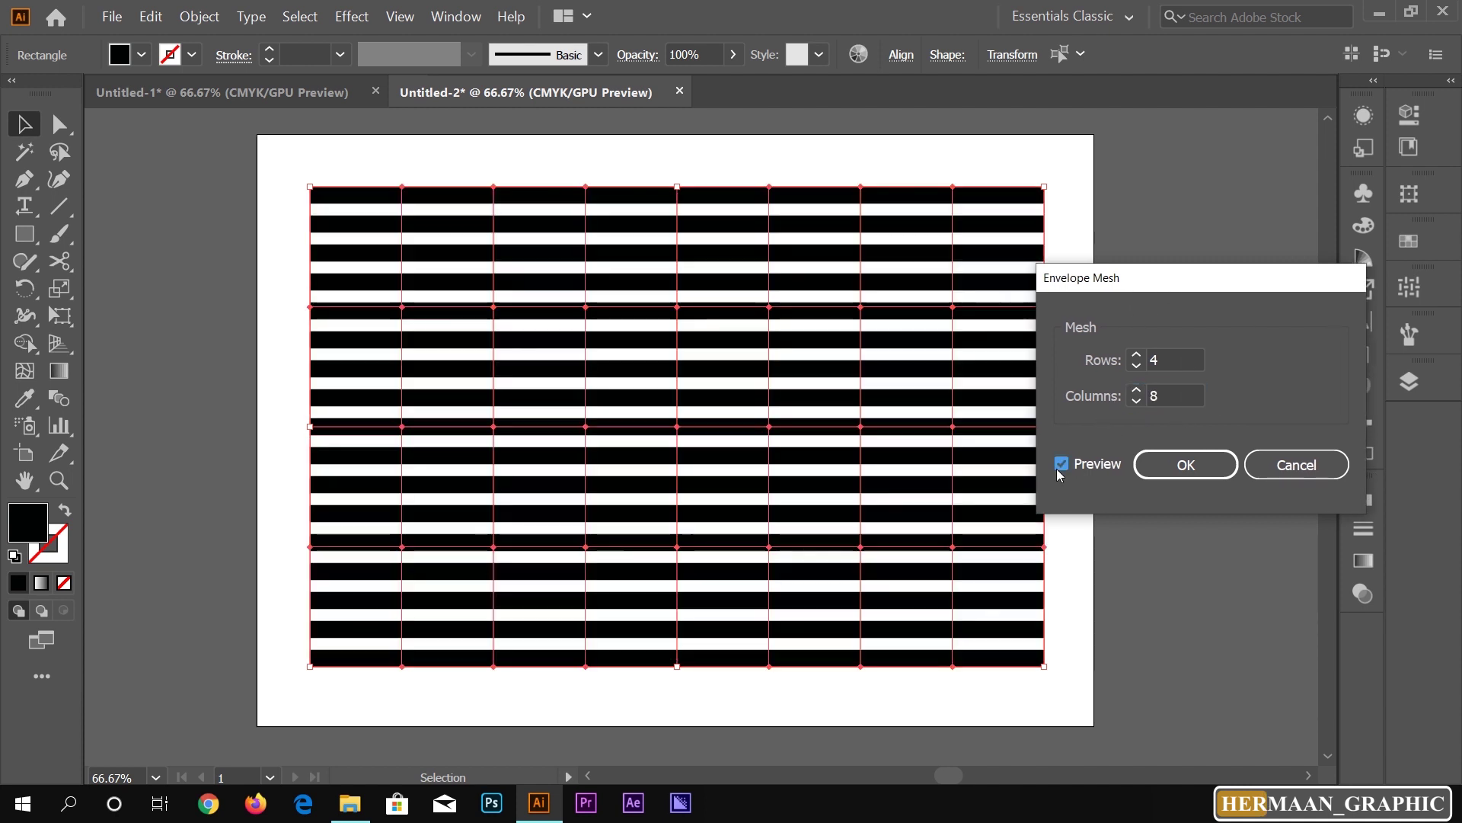
{"action": "left_click", "coordinate": [1186, 465]}
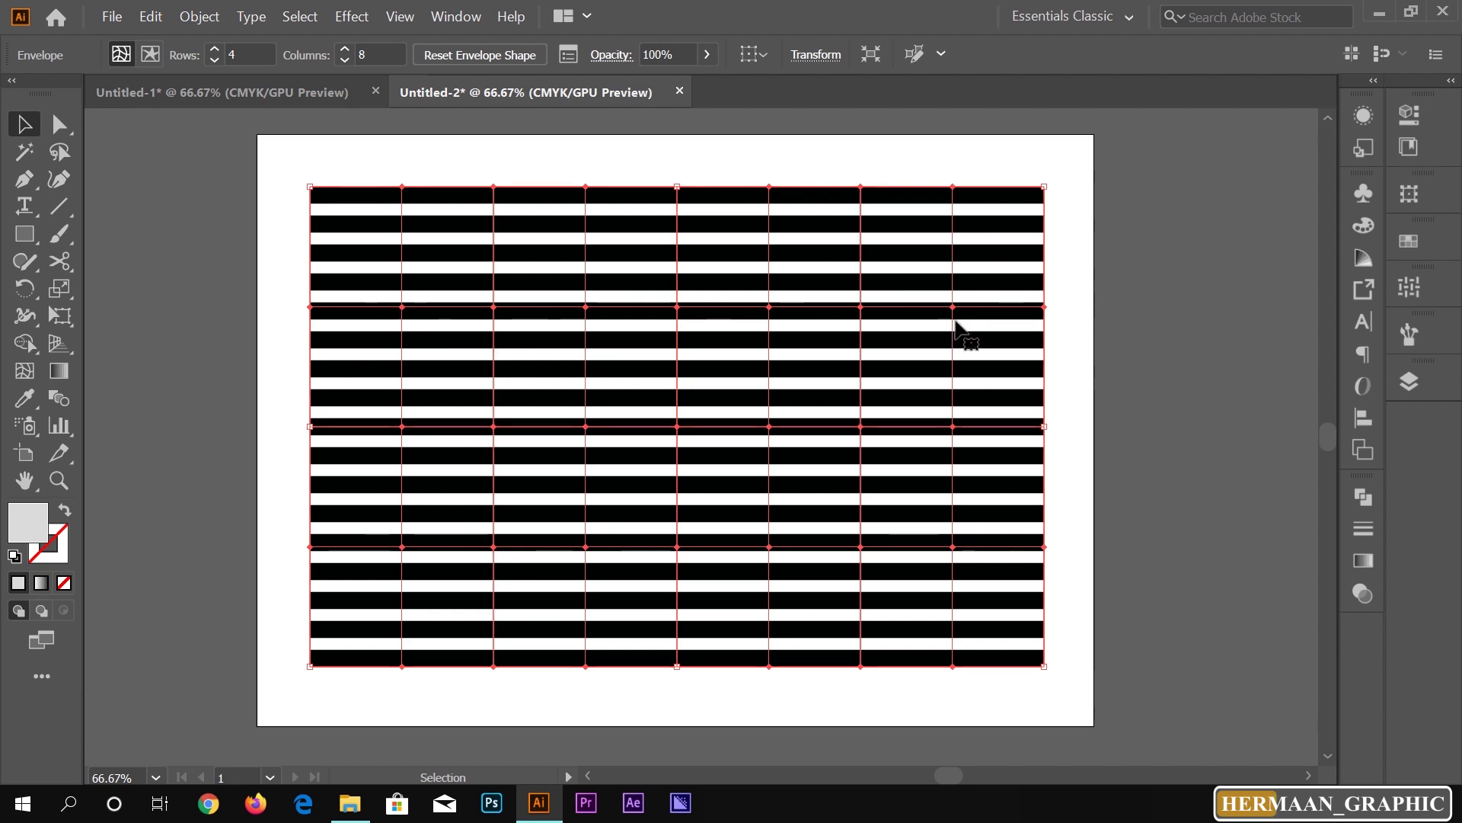
- Select alternate mesh columns and drag a top point upward, curving the bars into waves
{"action": "left_click", "coordinate": [60, 124]}
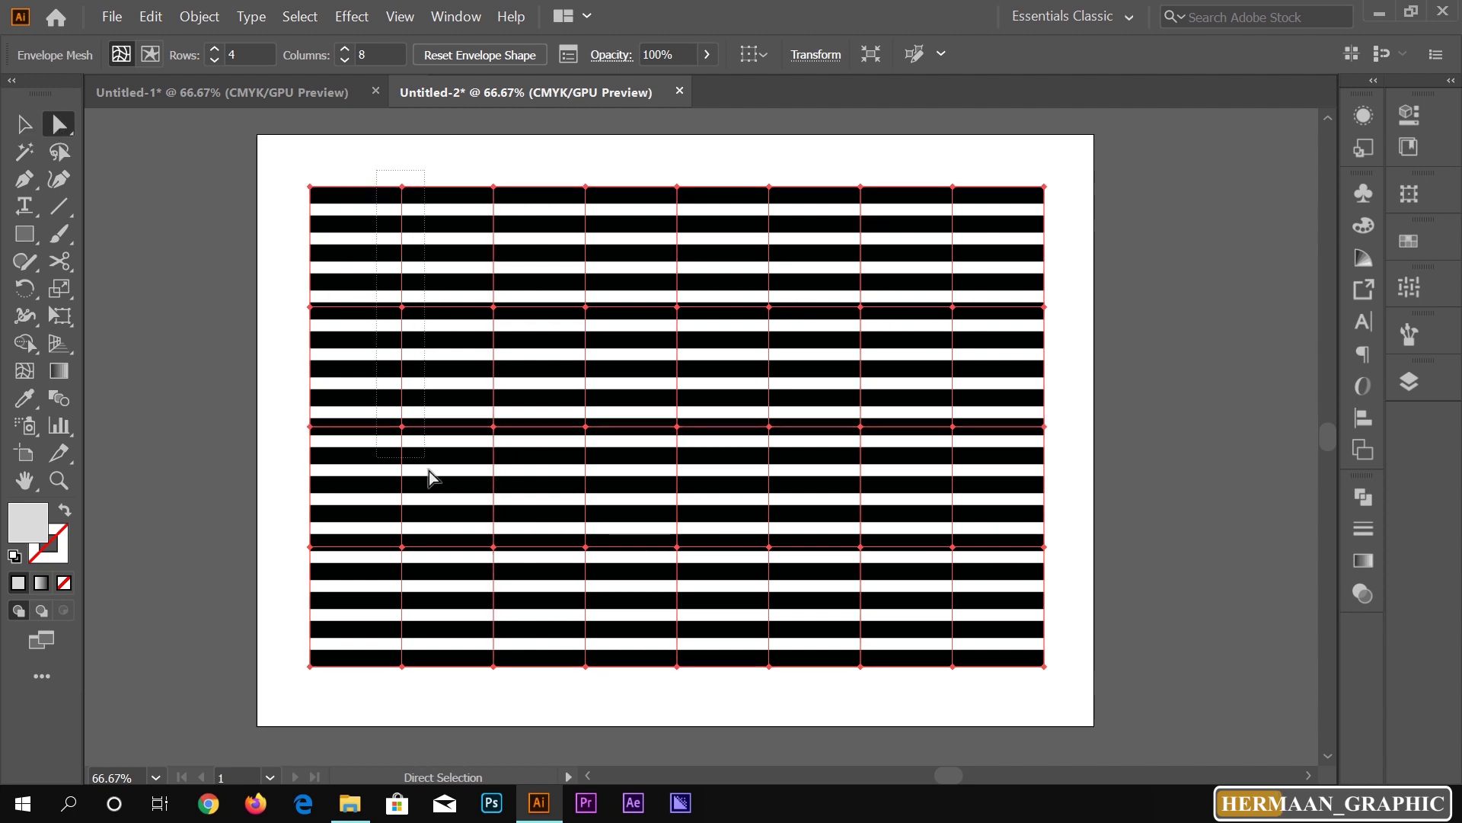
{"action": "left_click_drag", "start_coordinate": [406, 272], "coordinate": [445, 677]}
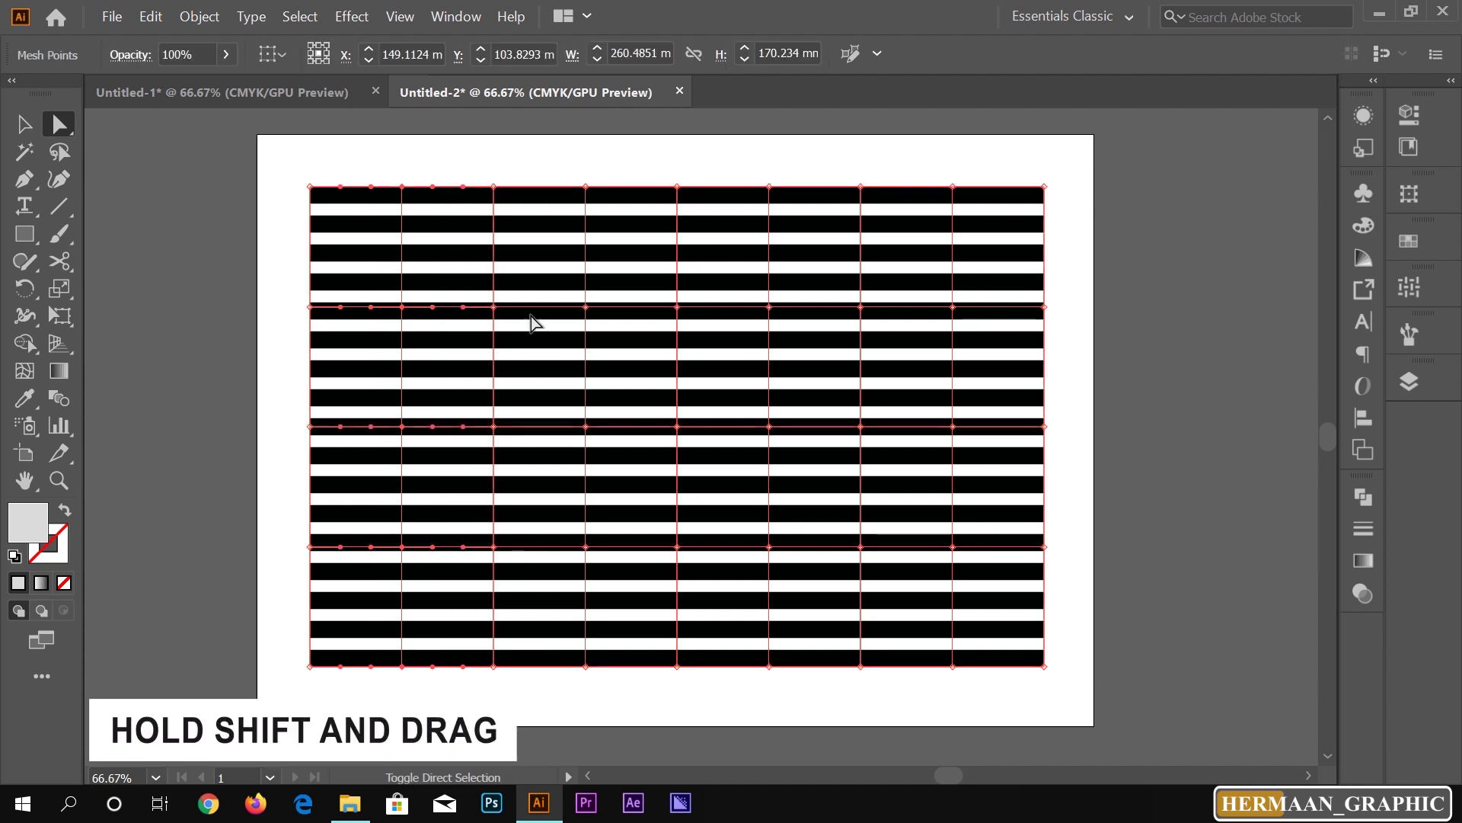
{"action": "left_click_drag", "start_coordinate": [568, 168], "coordinate": [610, 701]}
{"action": "left_click_drag", "start_coordinate": [777, 272], "coordinate": [783, 687]}
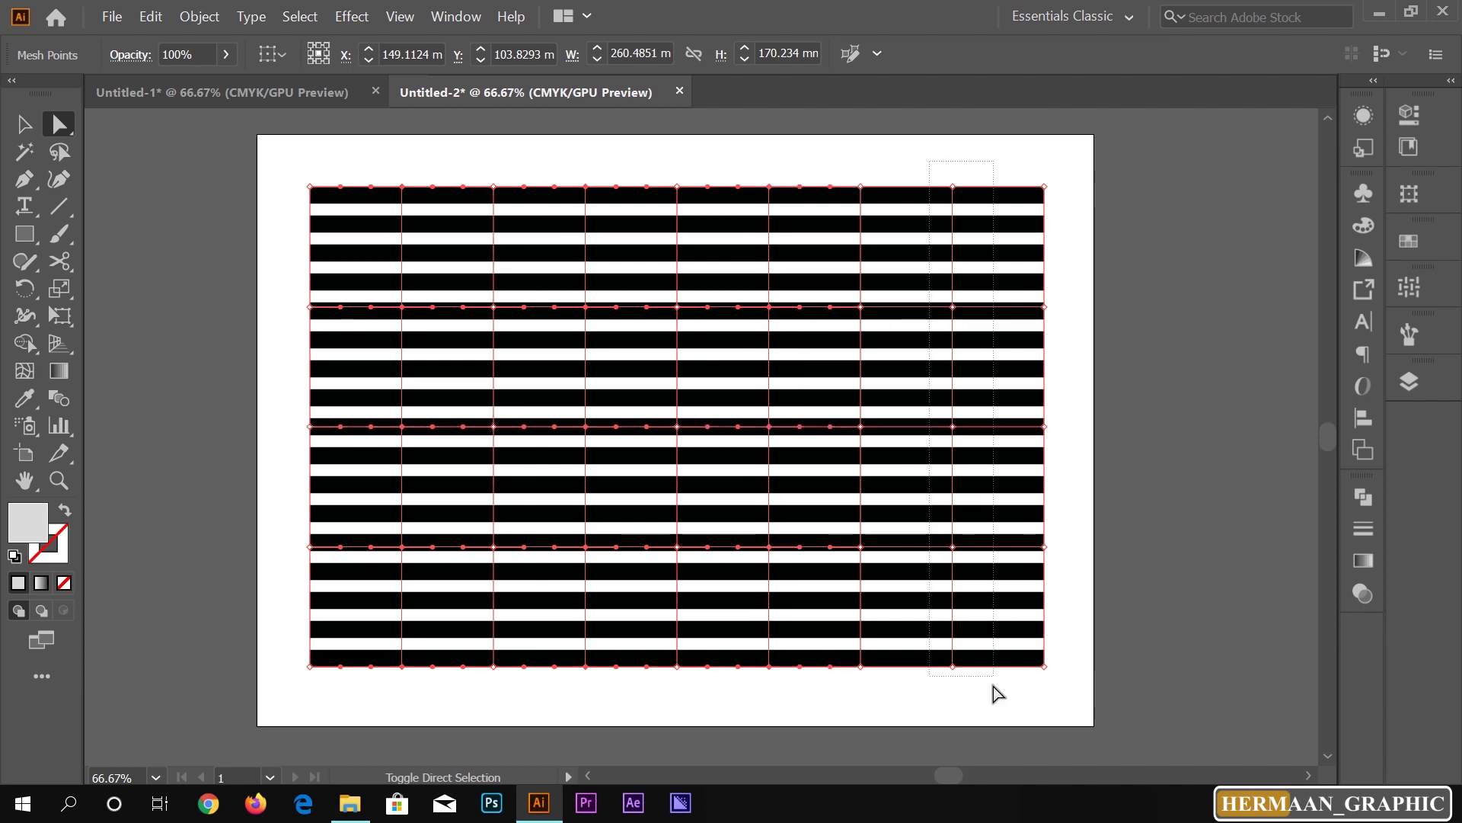
{"action": "left_click_drag", "start_coordinate": [944, 189], "coordinate": [990, 686]}
{"action": "left_click_drag", "start_coordinate": [402, 186], "coordinate": [387, 142]}
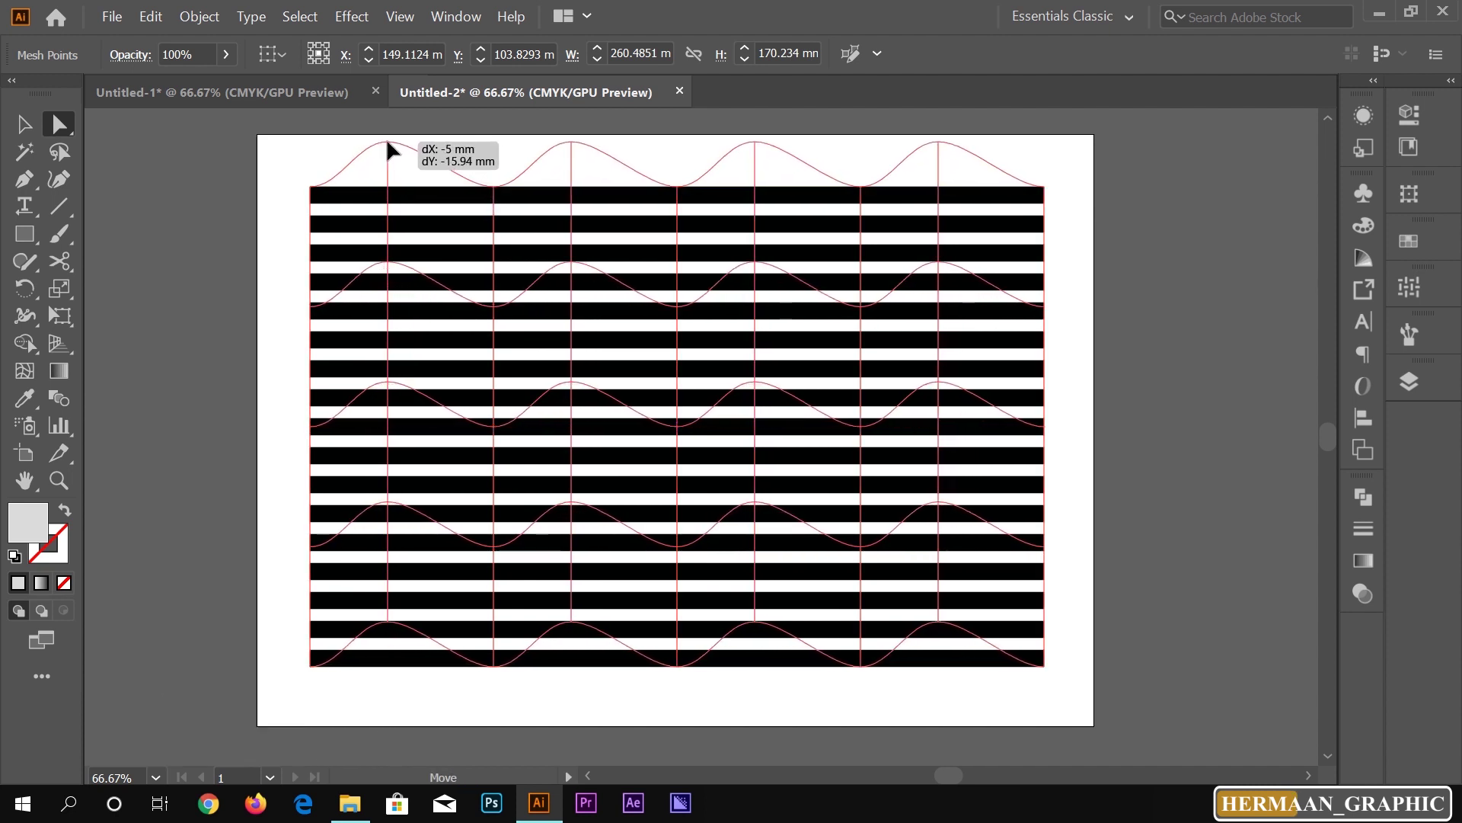
{"action": "left_click_drag", "start_coordinate": [386, 141], "coordinate": [386, 141]}
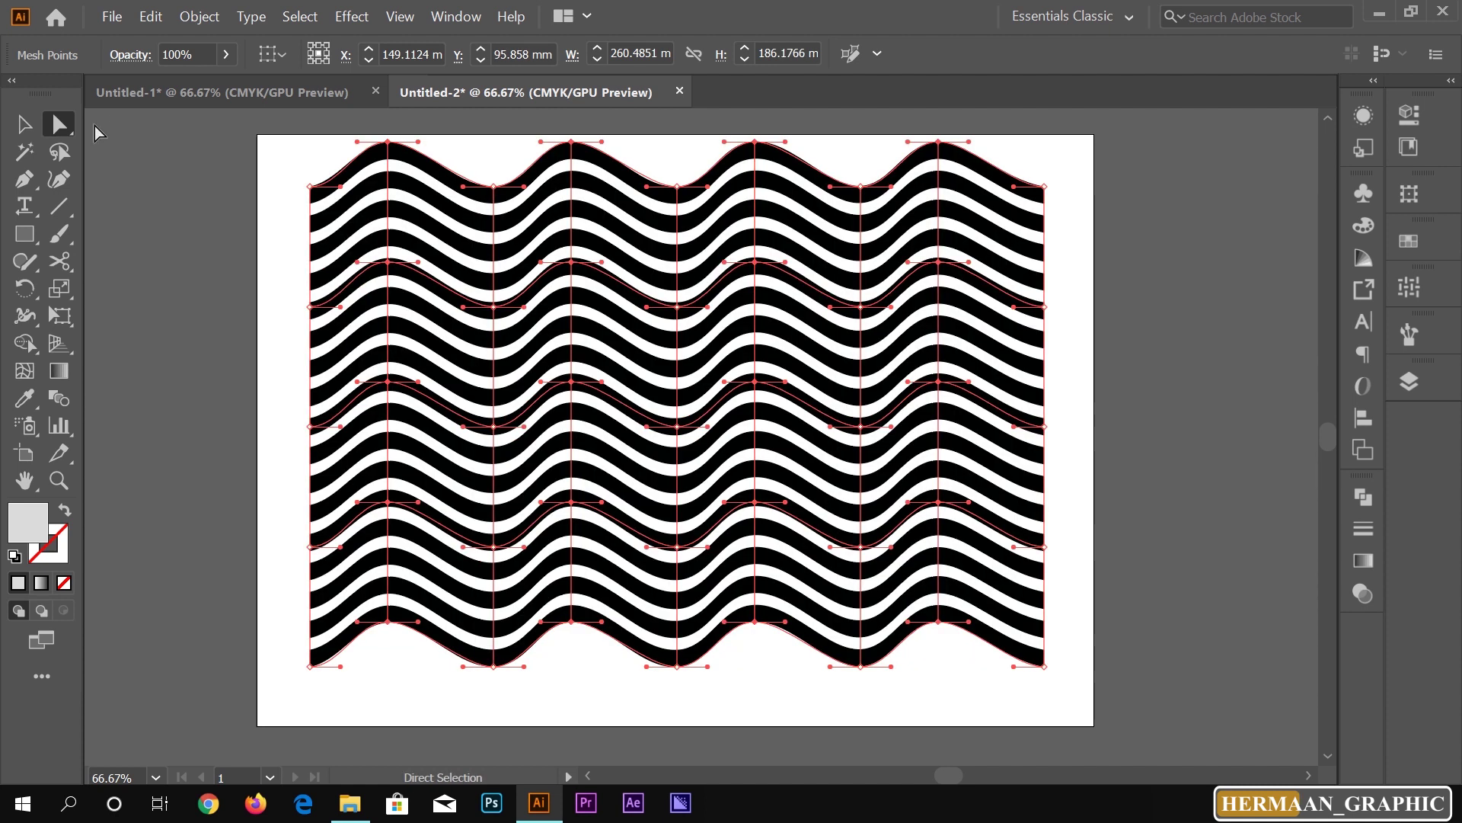
{"action": "left_click", "coordinate": [24, 123]}
- Drag the mesh points along the left edge to bend the stripes unevenly
{"action": "left_click", "coordinate": [242, 210]}
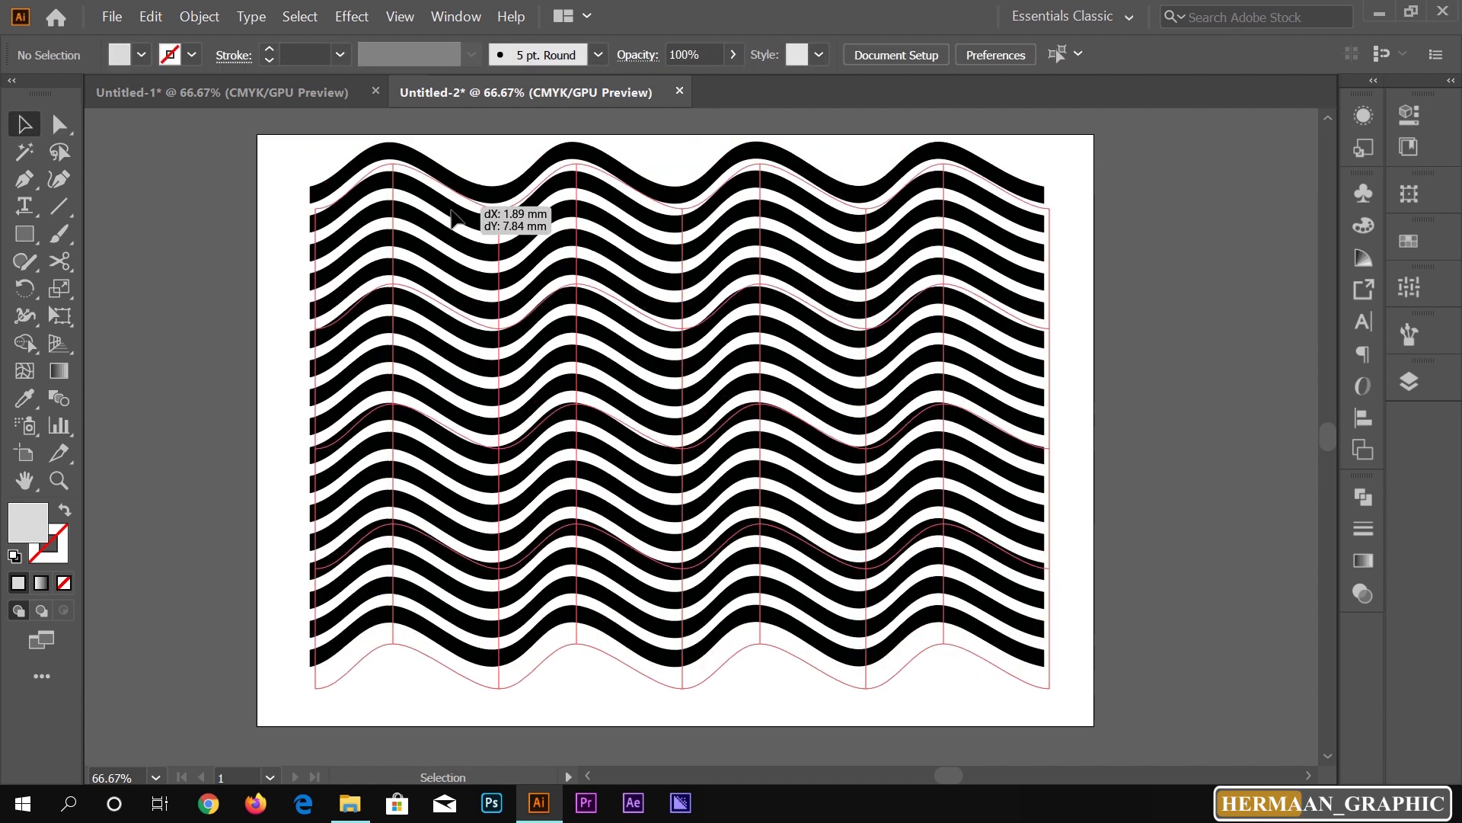
{"action": "left_click", "coordinate": [454, 222]}
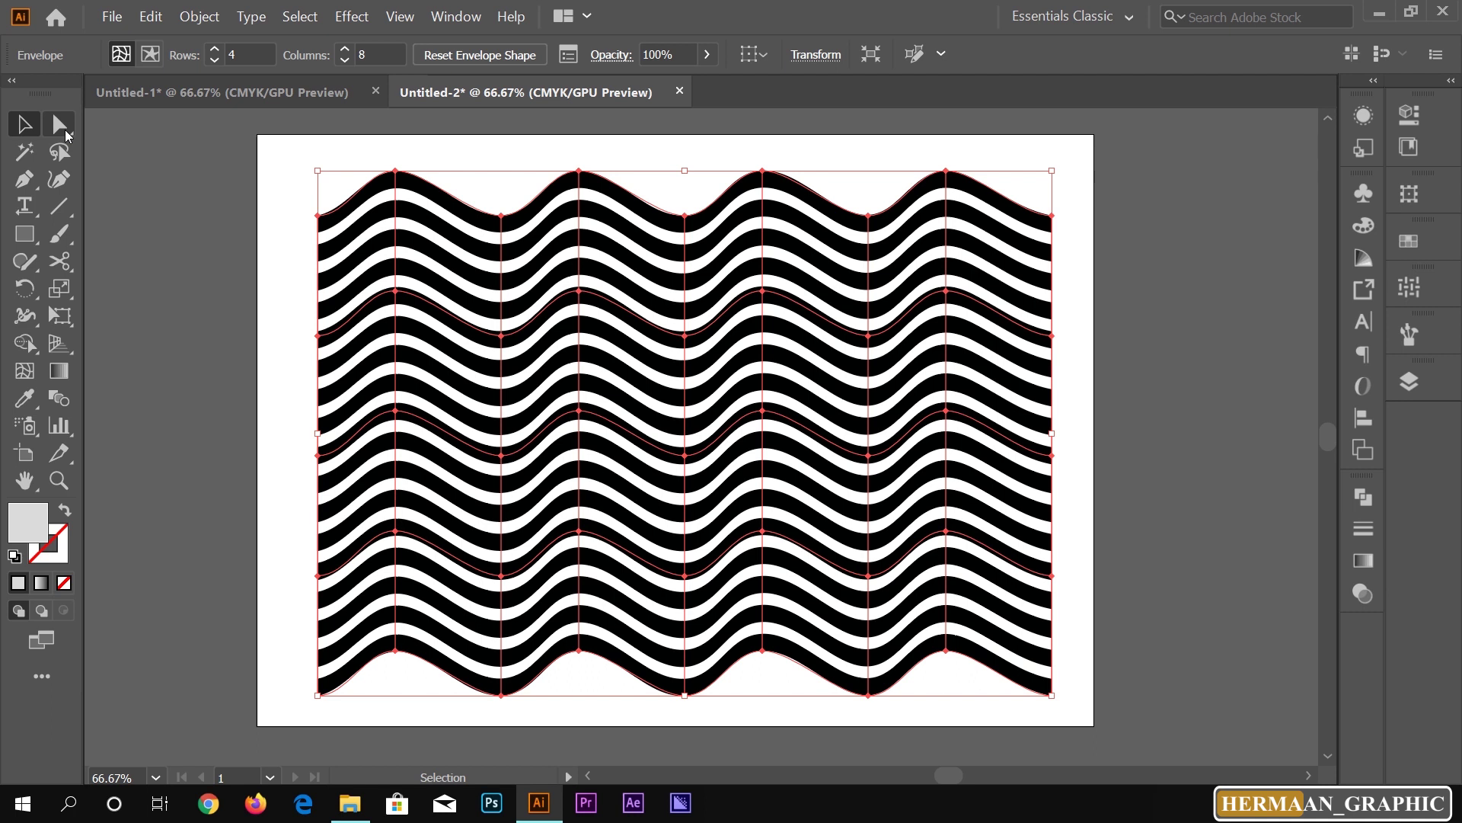
{"action": "left_click", "coordinate": [59, 124]}
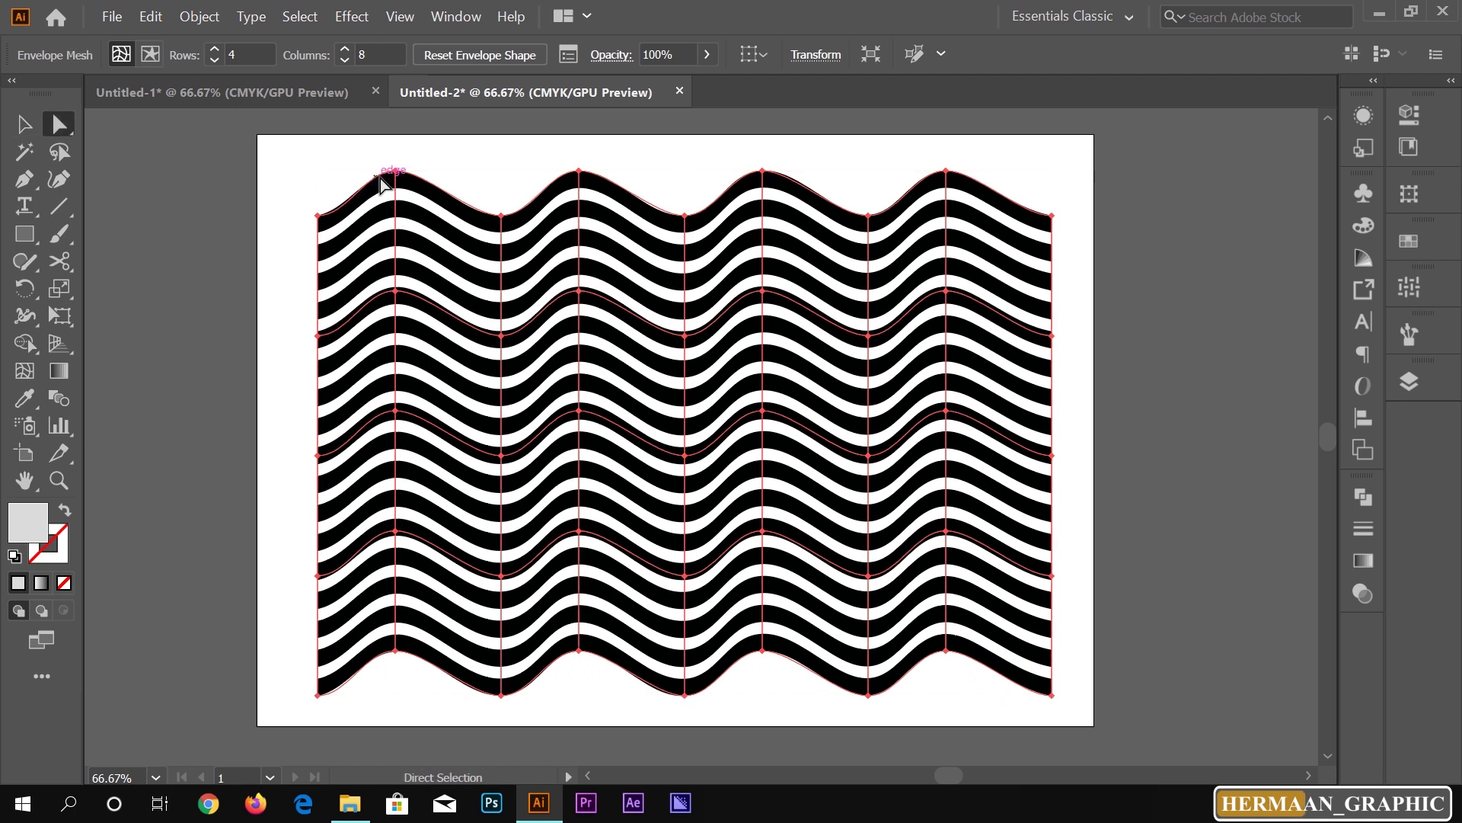
{"action": "left_click_drag", "start_coordinate": [395, 172], "coordinate": [368, 162]}
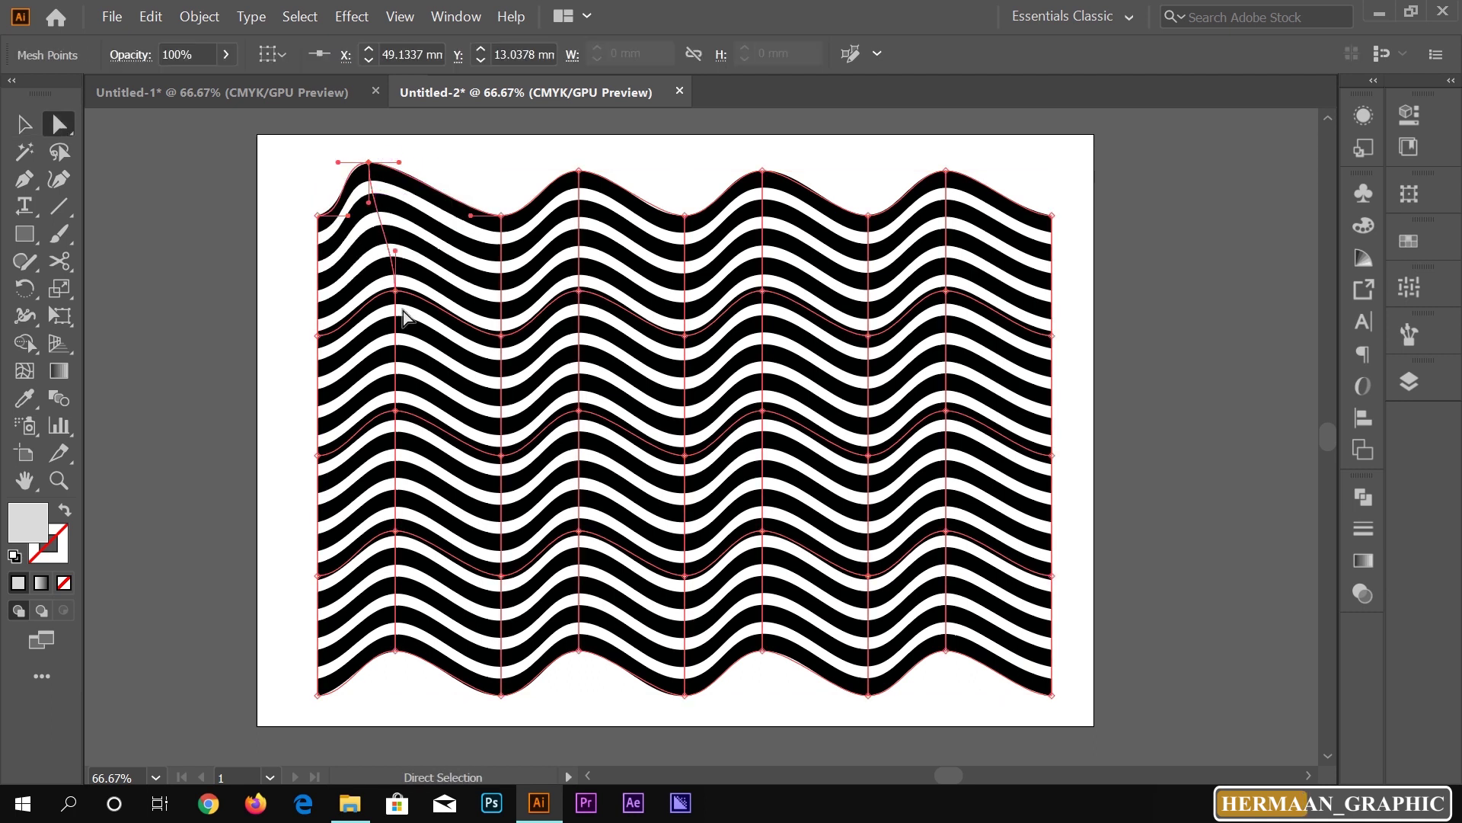
{"action": "left_click_drag", "start_coordinate": [395, 290], "coordinate": [426, 302]}
{"action": "left_click", "coordinate": [395, 411]}
{"action": "left_click_drag", "start_coordinate": [396, 411], "coordinate": [361, 418]}
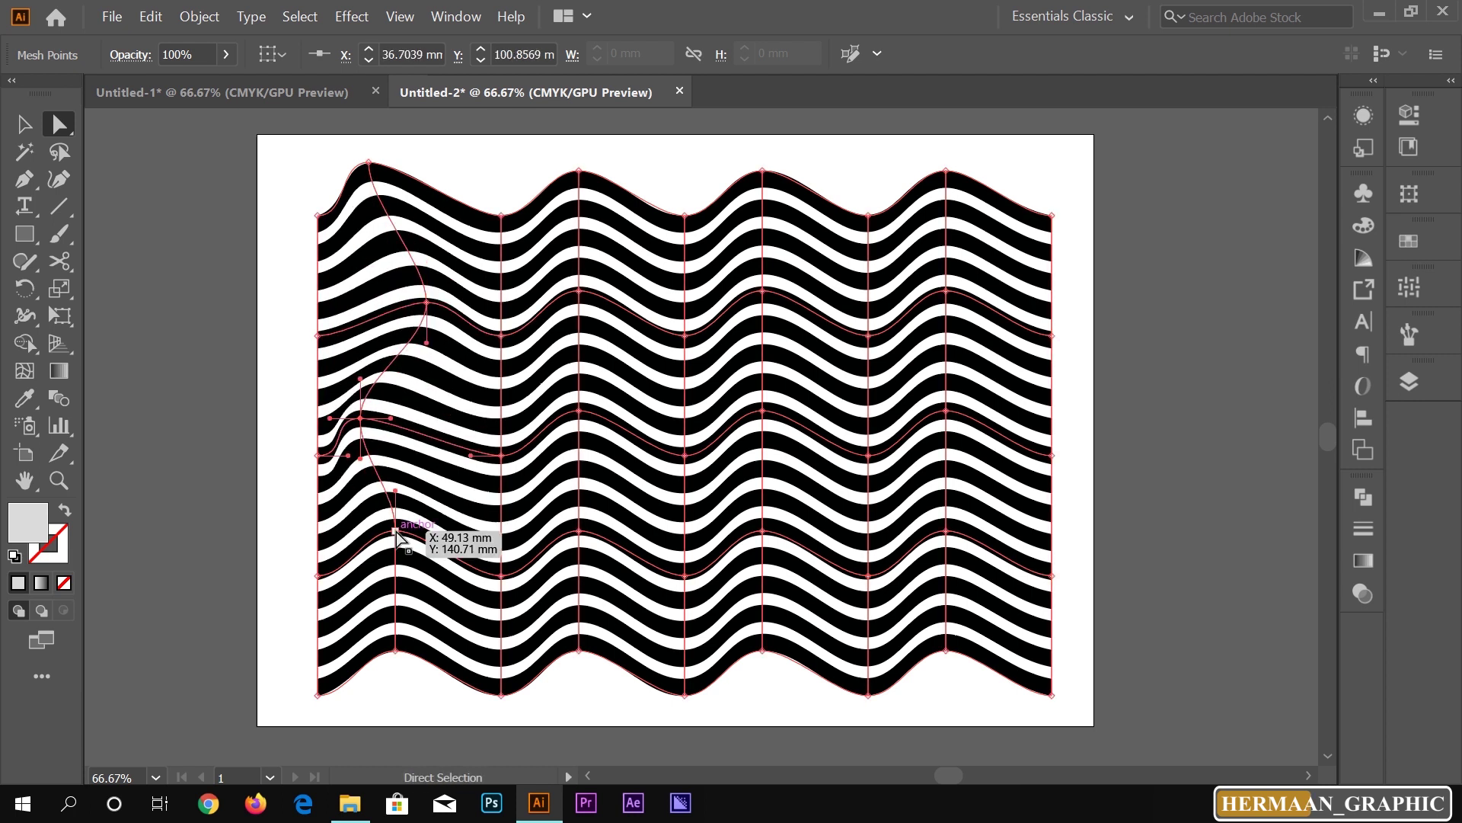
{"action": "left_click_drag", "start_coordinate": [395, 531], "coordinate": [418, 518]}
{"action": "left_click_drag", "start_coordinate": [395, 651], "coordinate": [381, 652]}
- Reshape the mesh points on the third and fourth mesh lines
{"action": "left_click_drag", "start_coordinate": [497, 588], "coordinate": [482, 591]}
{"action": "left_click_drag", "start_coordinate": [503, 456], "coordinate": [487, 457]}
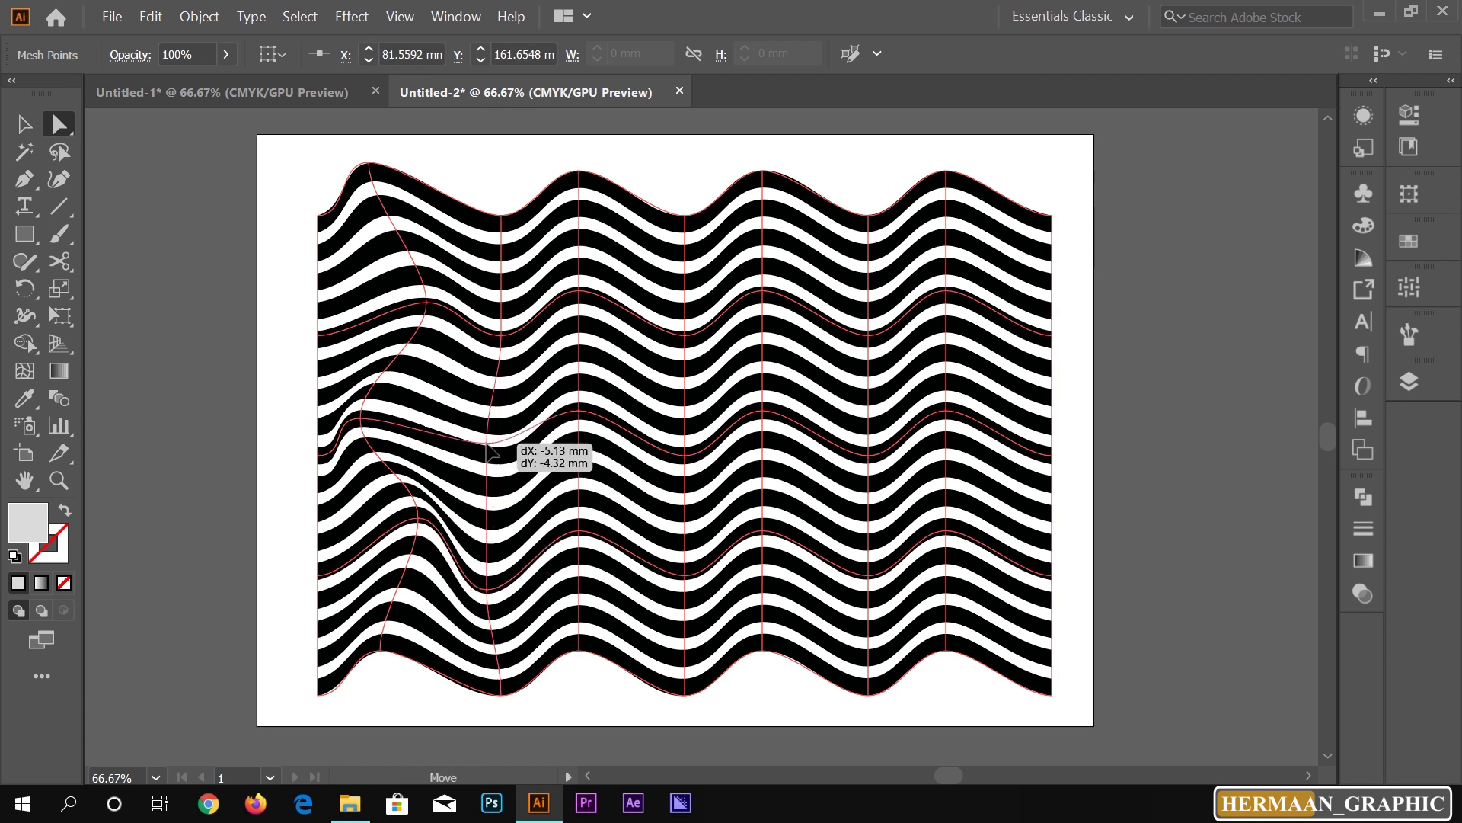
{"action": "left_click_drag", "start_coordinate": [508, 335], "coordinate": [519, 336]}
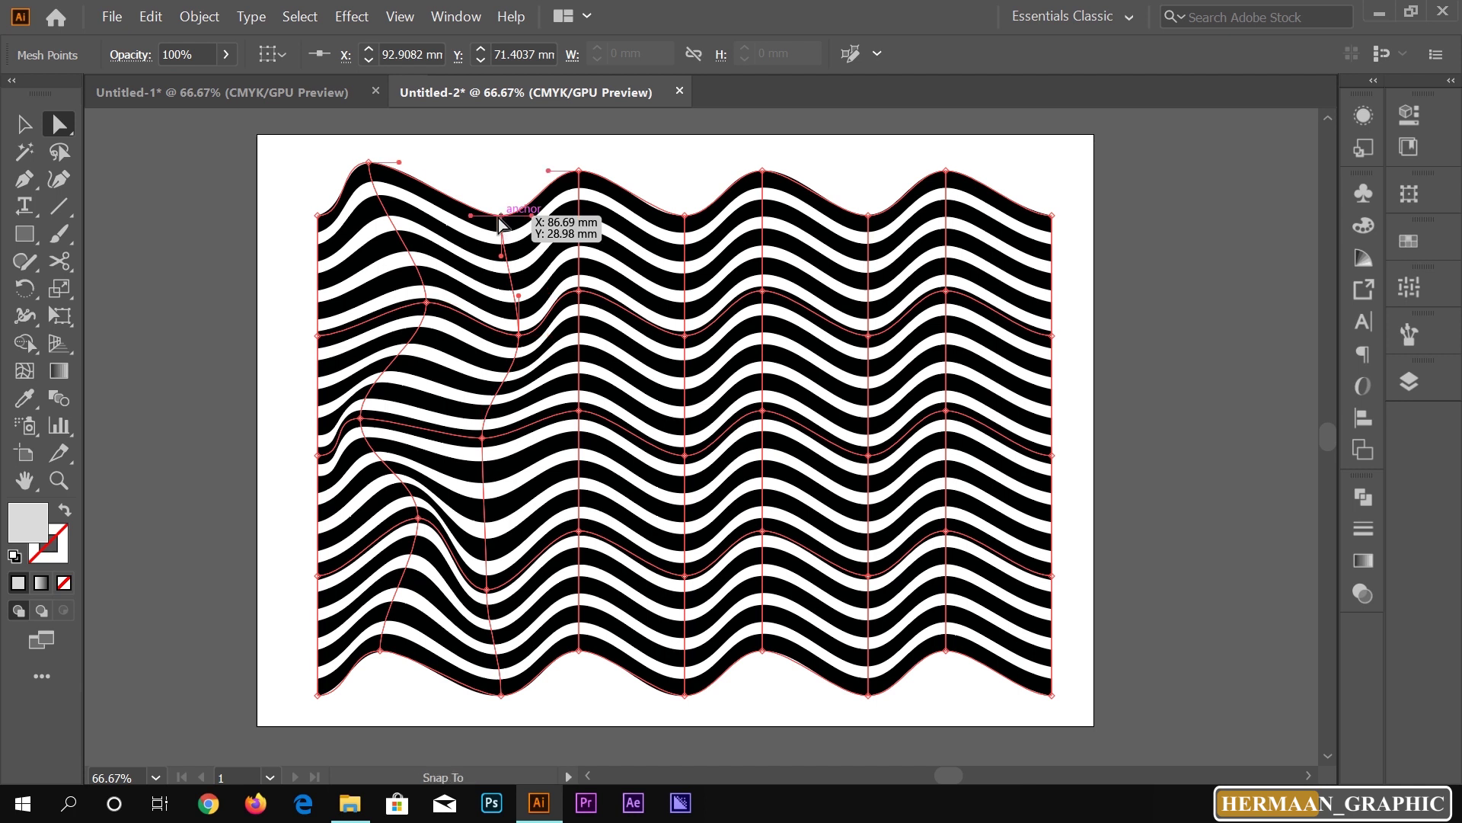
{"action": "left_click_drag", "start_coordinate": [501, 215], "coordinate": [489, 215]}
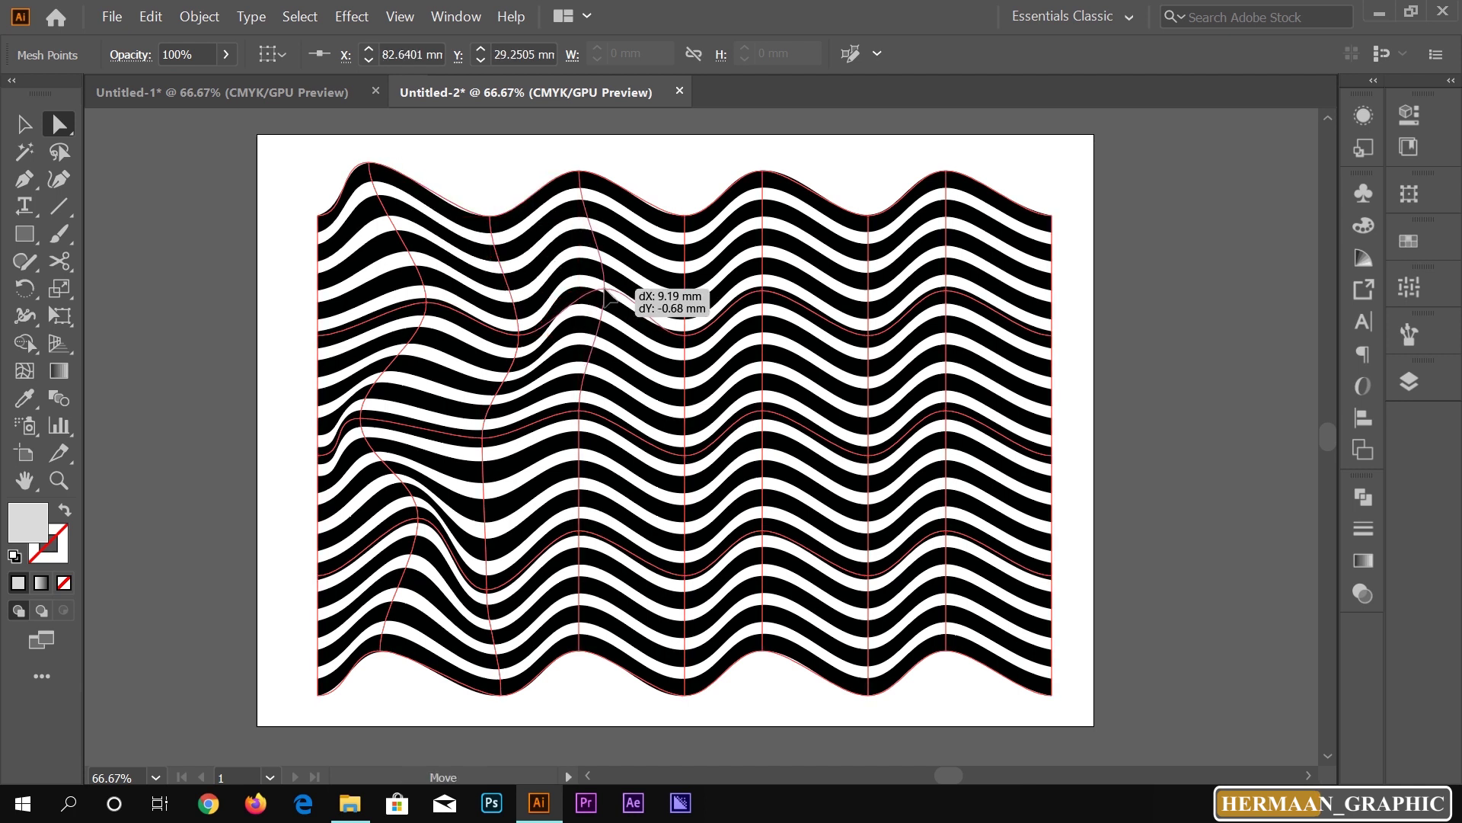
{"action": "left_click_drag", "start_coordinate": [579, 292], "coordinate": [604, 292]}
{"action": "left_click_drag", "start_coordinate": [571, 181], "coordinate": [566, 183]}
{"action": "left_click_drag", "start_coordinate": [588, 420], "coordinate": [607, 435]}
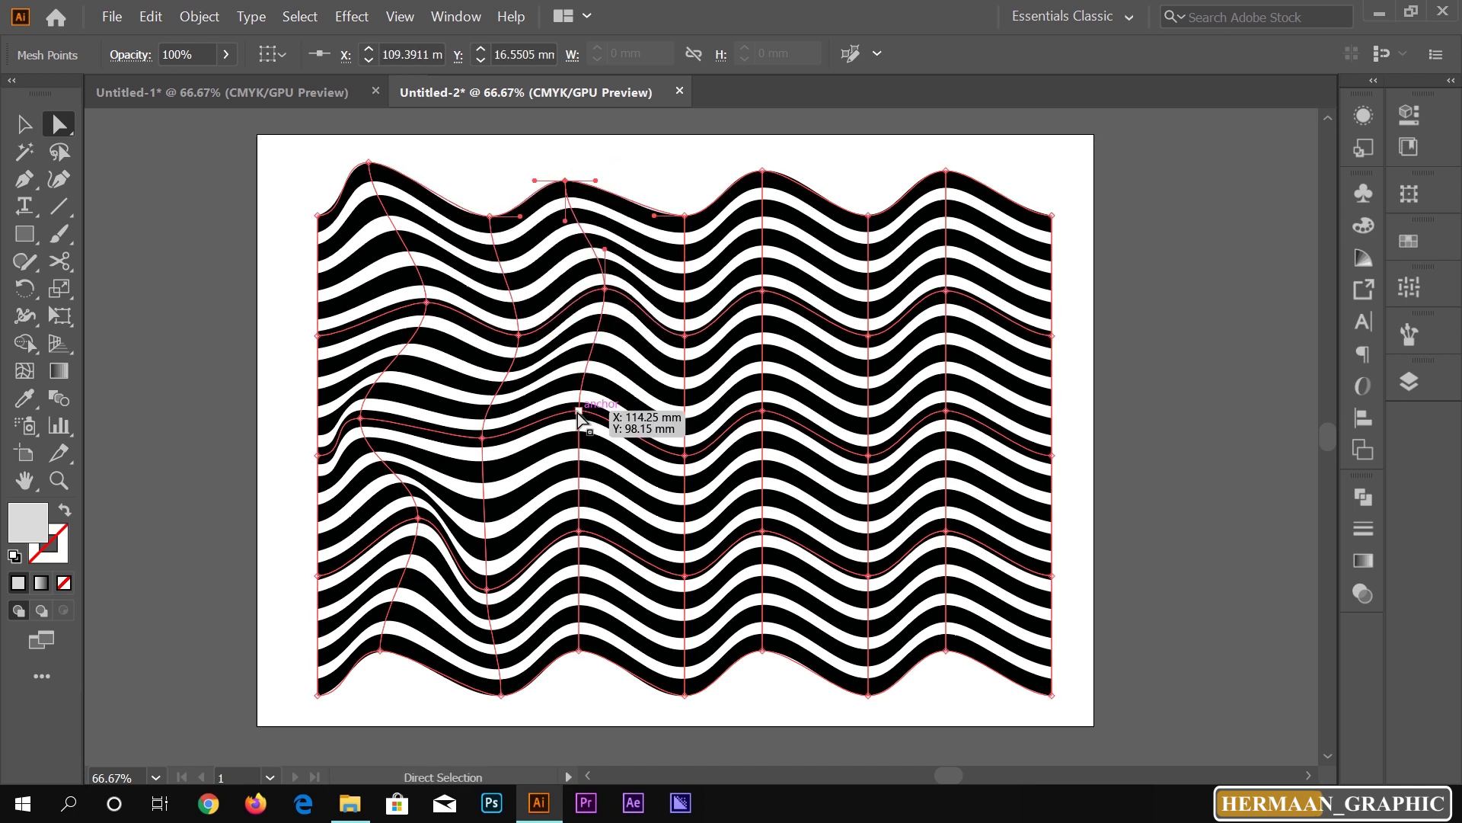
{"action": "mouse_move", "coordinate": [607, 436]}
{"action": "left_mouse_down"}
{"action": "mouse_move", "coordinate": [613, 368]}
{"action": "mouse_move", "coordinate": [613, 384]}
{"action": "left_mouse_up"}
{"action": "left_click_drag", "start_coordinate": [581, 531], "coordinate": [551, 524]}
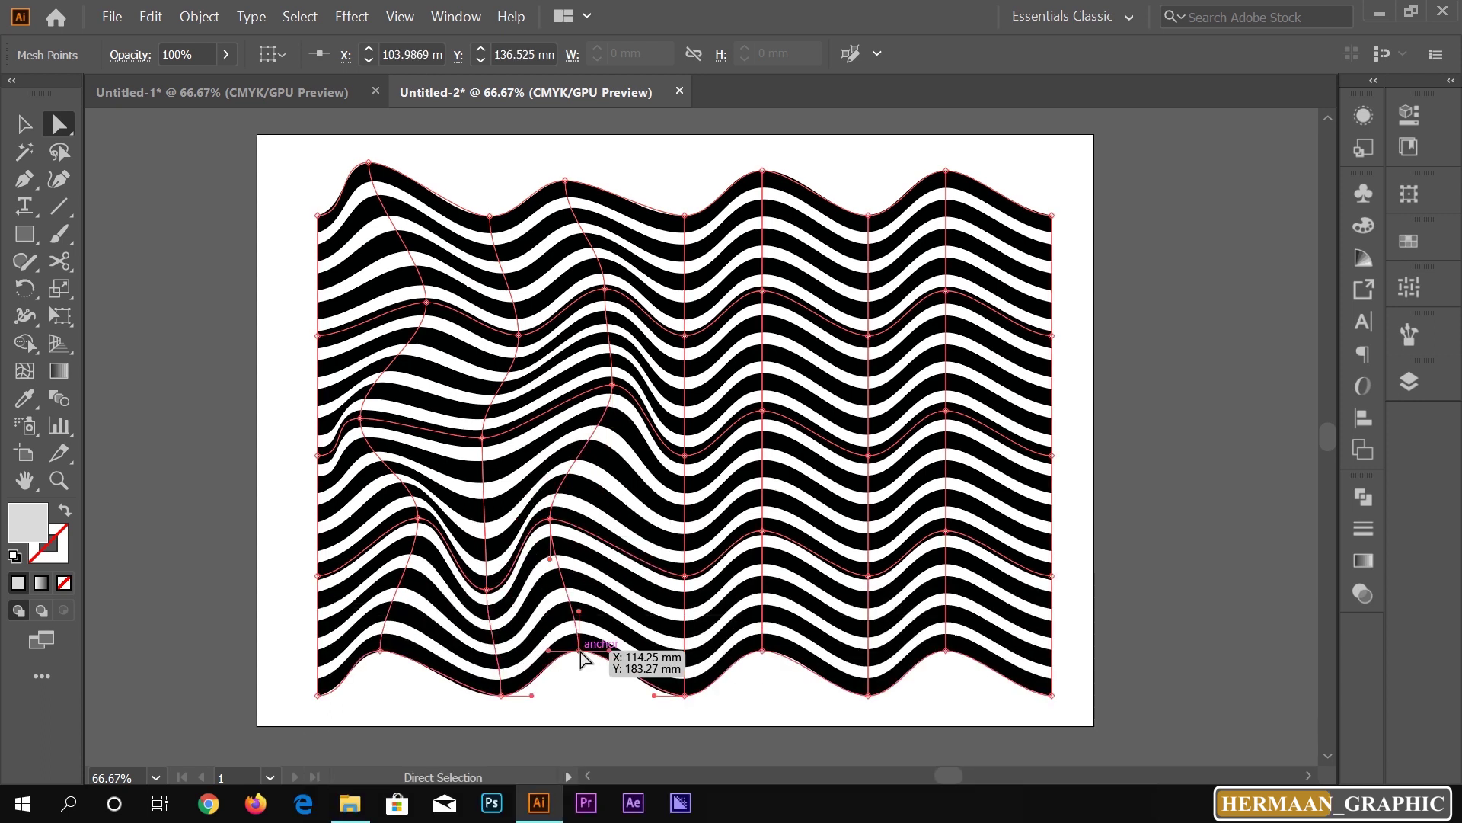
{"action": "left_click", "coordinate": [597, 654]}
- Shift the fifth and sixth mesh lines' points left and right to vary the waves
{"action": "left_click_drag", "start_coordinate": [685, 577], "coordinate": [663, 573]}
{"action": "left_click_drag", "start_coordinate": [684, 455], "coordinate": [696, 454]}
{"action": "left_click_drag", "start_coordinate": [686, 374], "coordinate": [693, 297]}
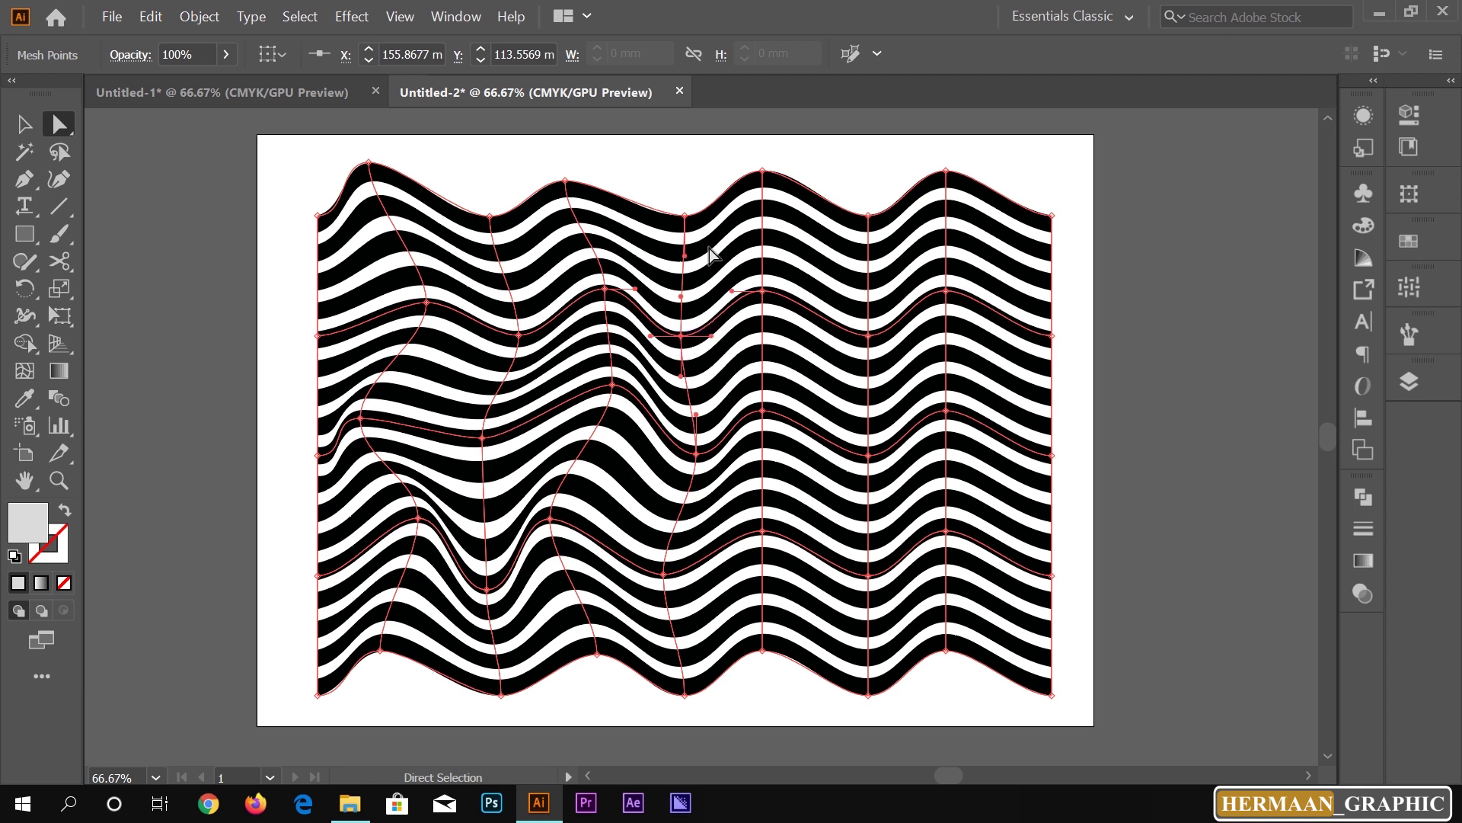
{"action": "left_click_drag", "start_coordinate": [686, 217], "coordinate": [706, 223]}
{"action": "left_click_drag", "start_coordinate": [763, 171], "coordinate": [788, 175]}
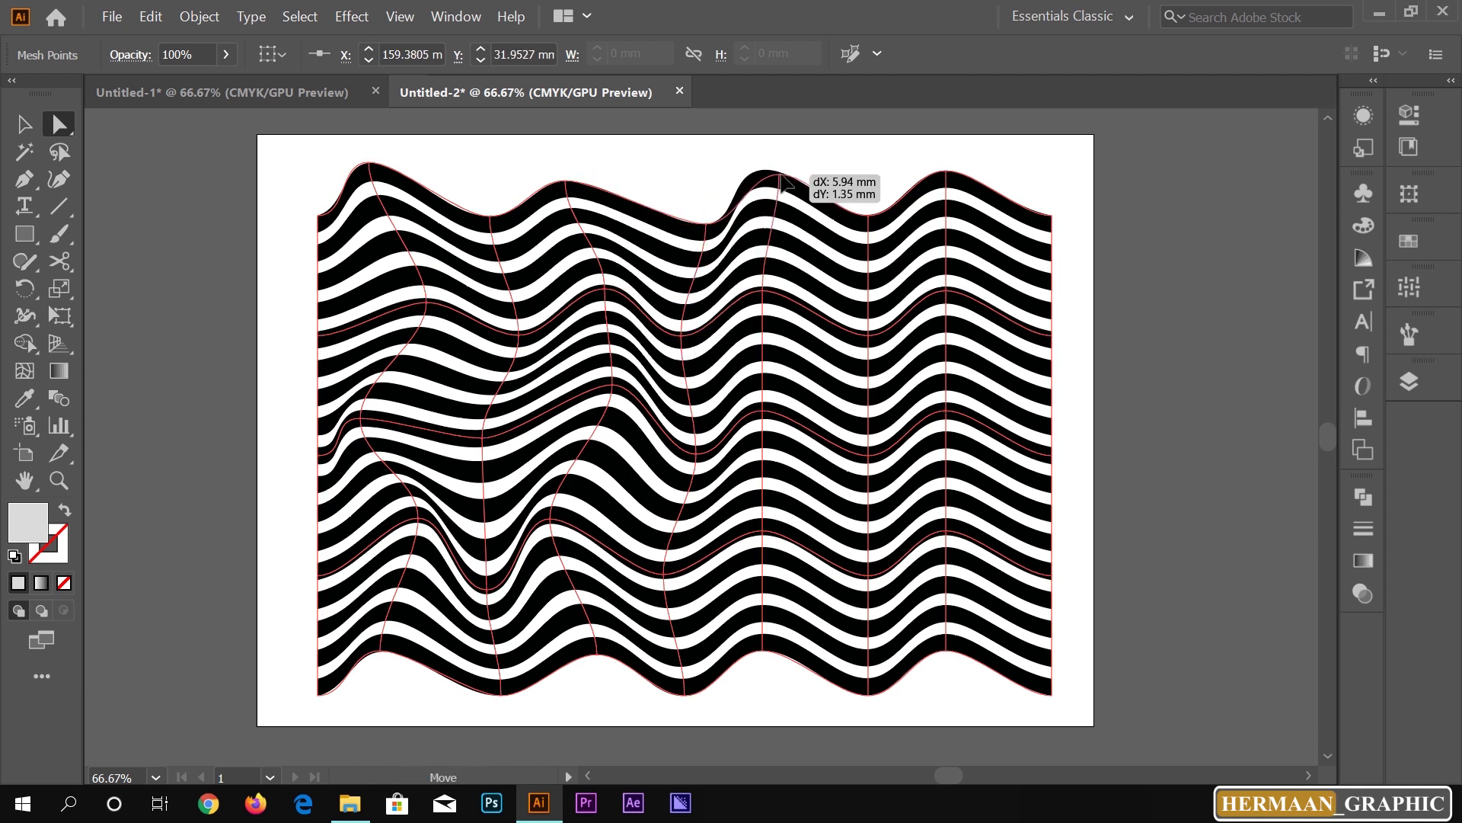
{"action": "left_click_drag", "start_coordinate": [754, 301], "coordinate": [729, 300]}
{"action": "left_click_drag", "start_coordinate": [762, 411], "coordinate": [779, 412]}
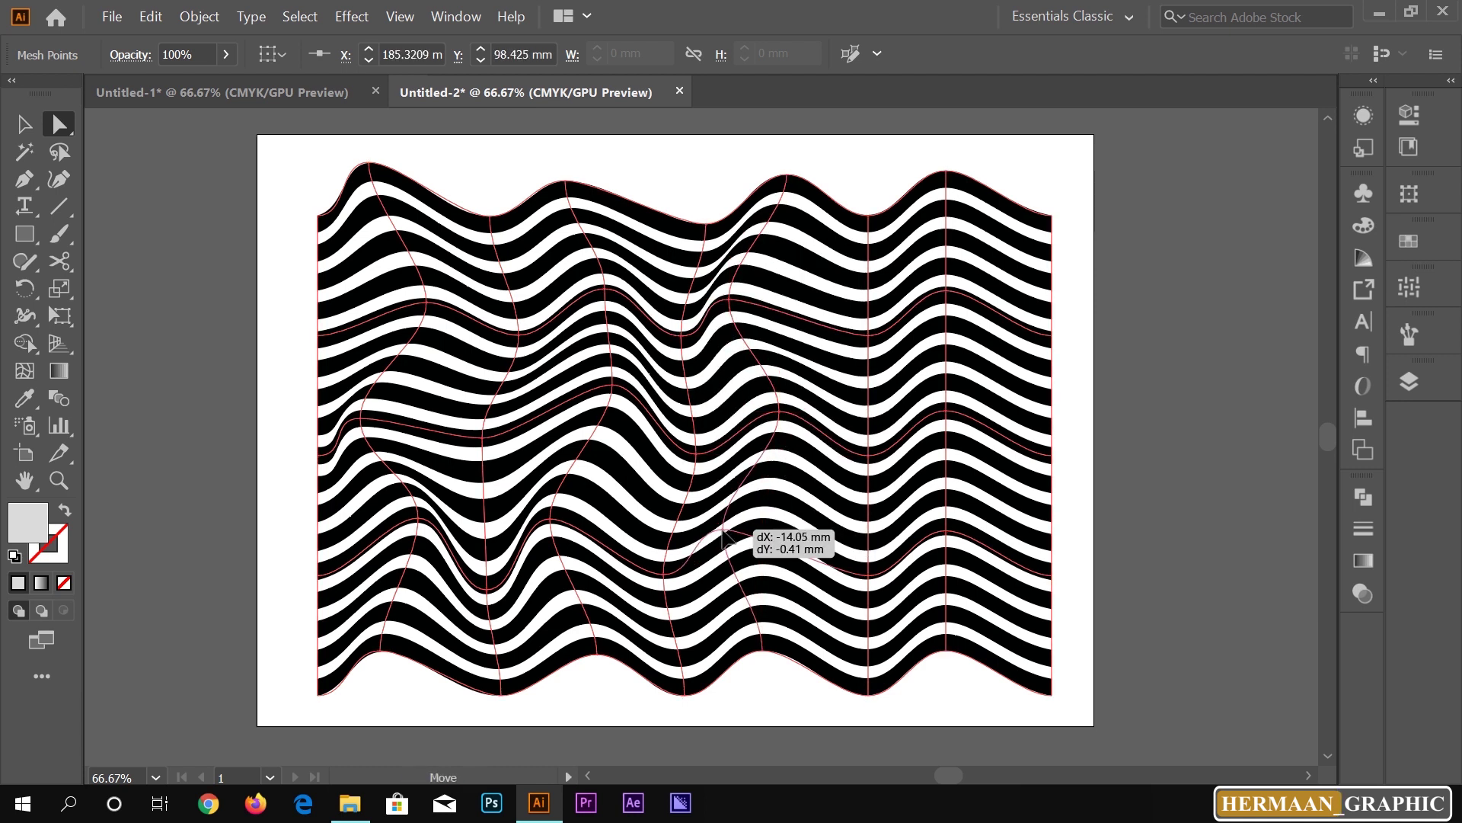
{"action": "left_click_drag", "start_coordinate": [763, 533], "coordinate": [727, 533]}
{"action": "left_click_drag", "start_coordinate": [763, 651], "coordinate": [777, 645]}
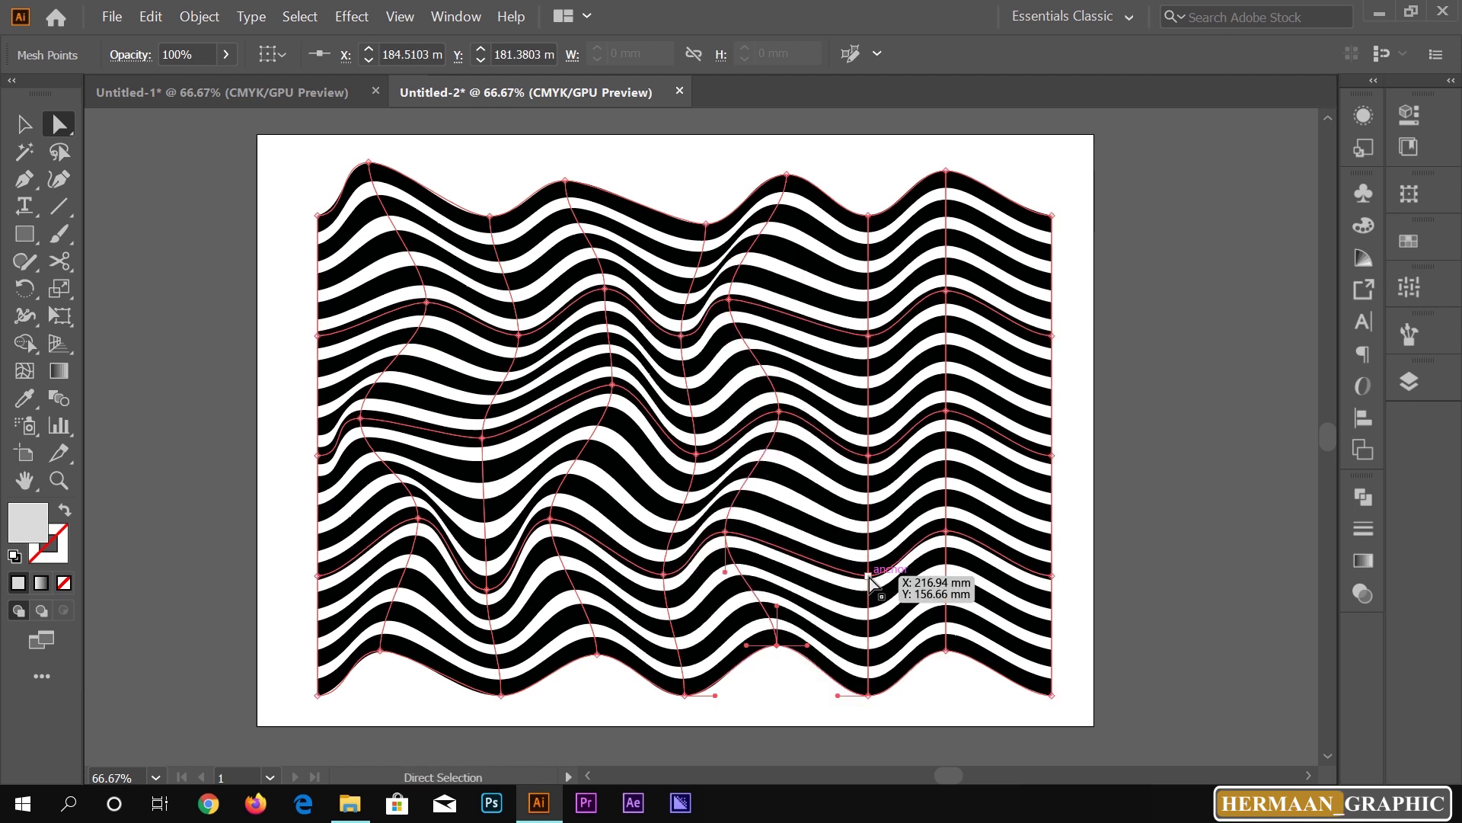
- Adjust the seventh and eighth mesh lines' points, alternating left and right offsets
{"action": "left_click_drag", "start_coordinate": [868, 576], "coordinate": [841, 572]}
{"action": "left_click_drag", "start_coordinate": [873, 457], "coordinate": [878, 442]}
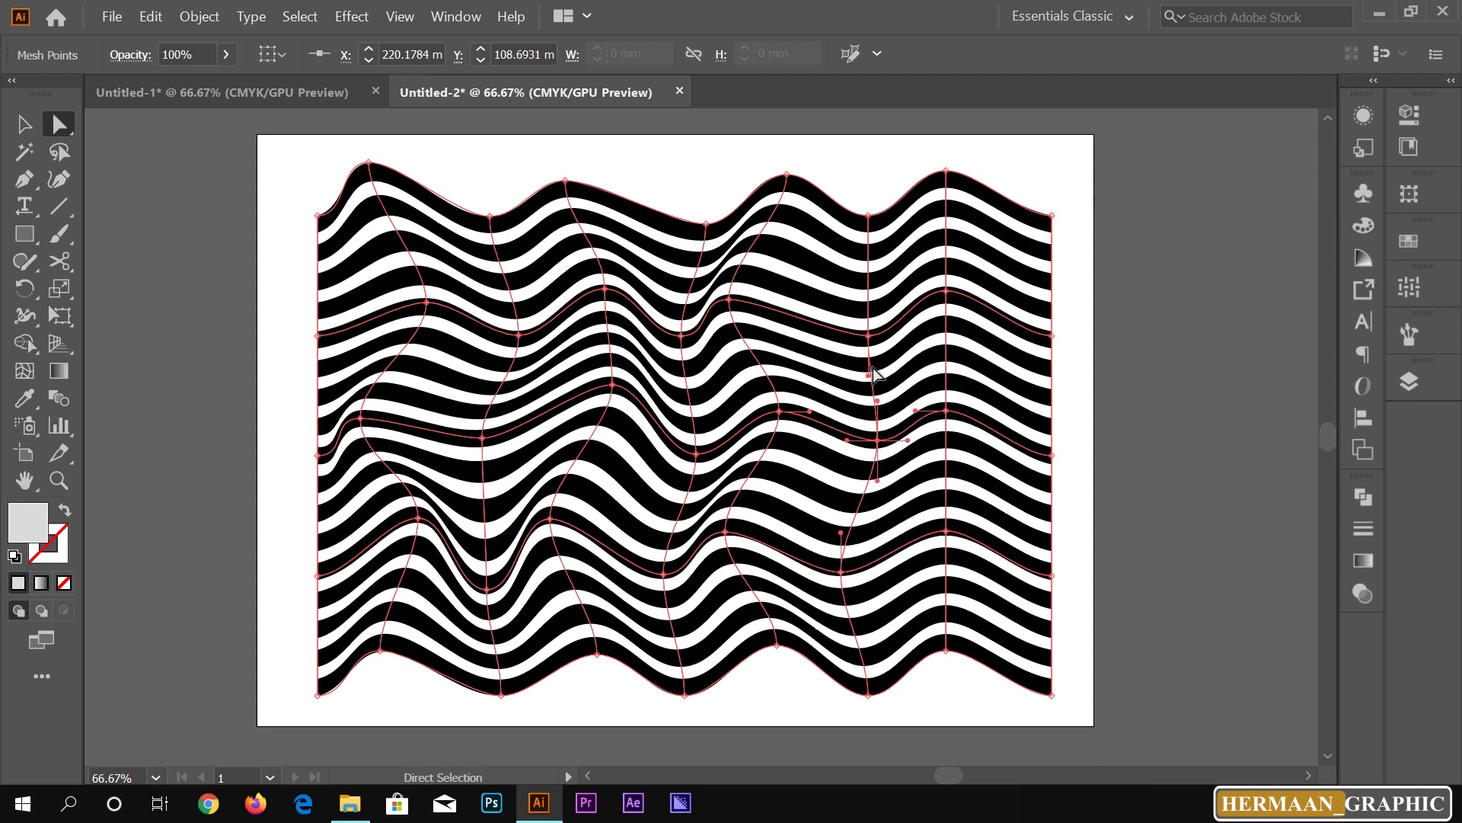
{"action": "left_click_drag", "start_coordinate": [868, 336], "coordinate": [848, 344]}
{"action": "left_click", "coordinate": [869, 215]}
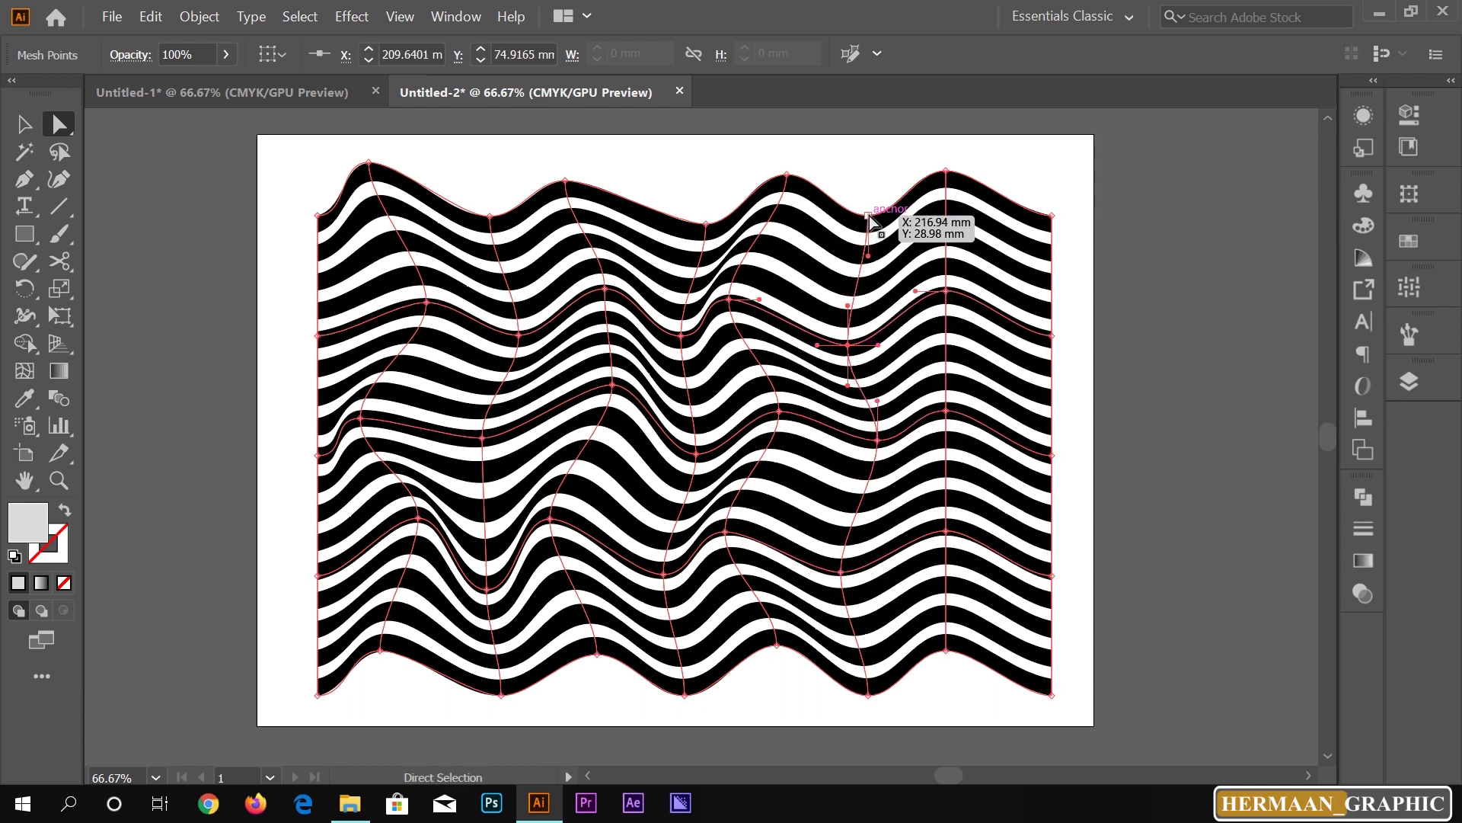
{"action": "left_click_drag", "start_coordinate": [869, 215], "coordinate": [850, 223]}
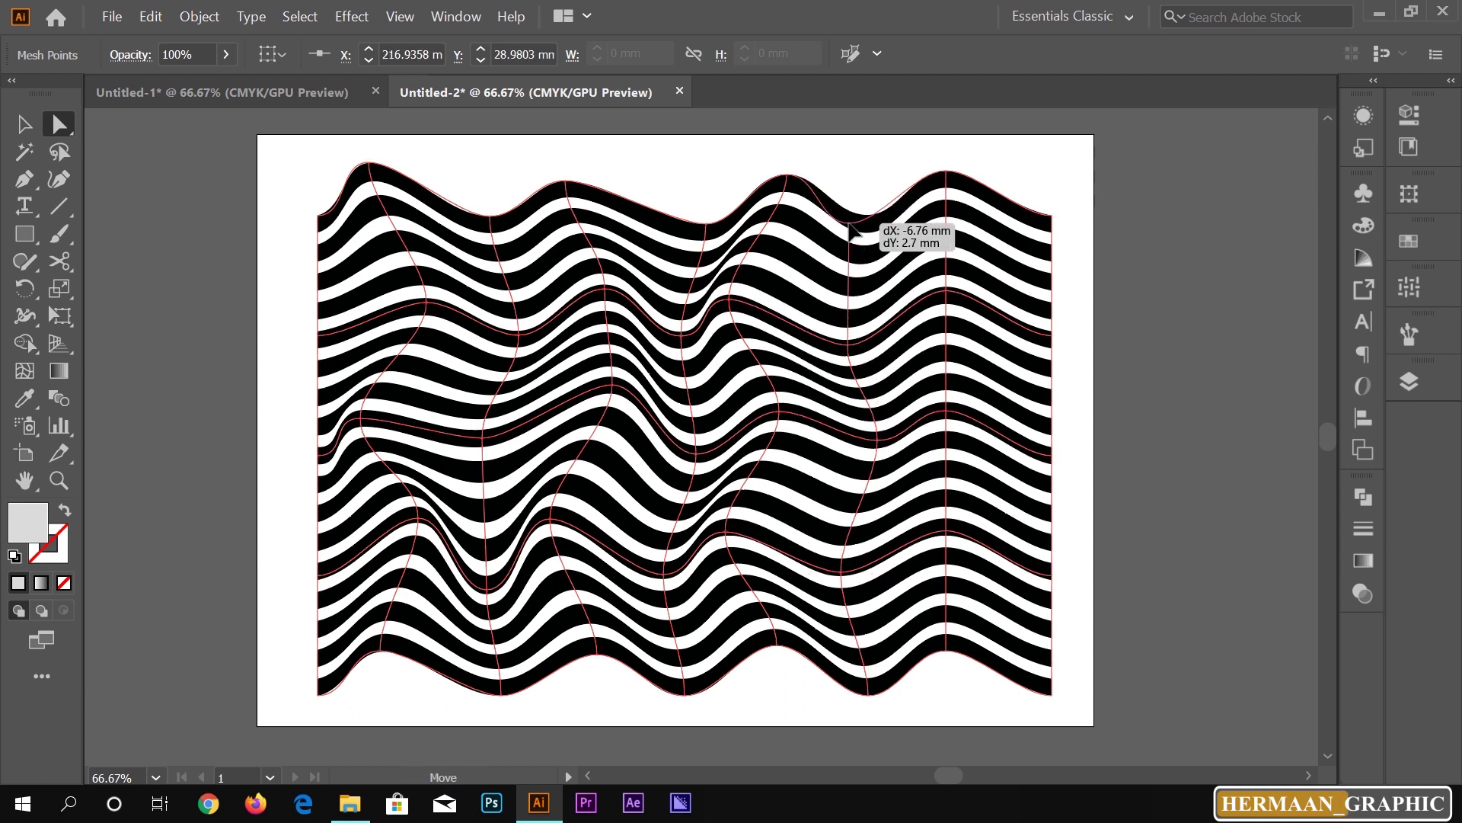
{"action": "left_click", "coordinate": [948, 183]}
{"action": "left_click_drag", "start_coordinate": [946, 171], "coordinate": [919, 176]}
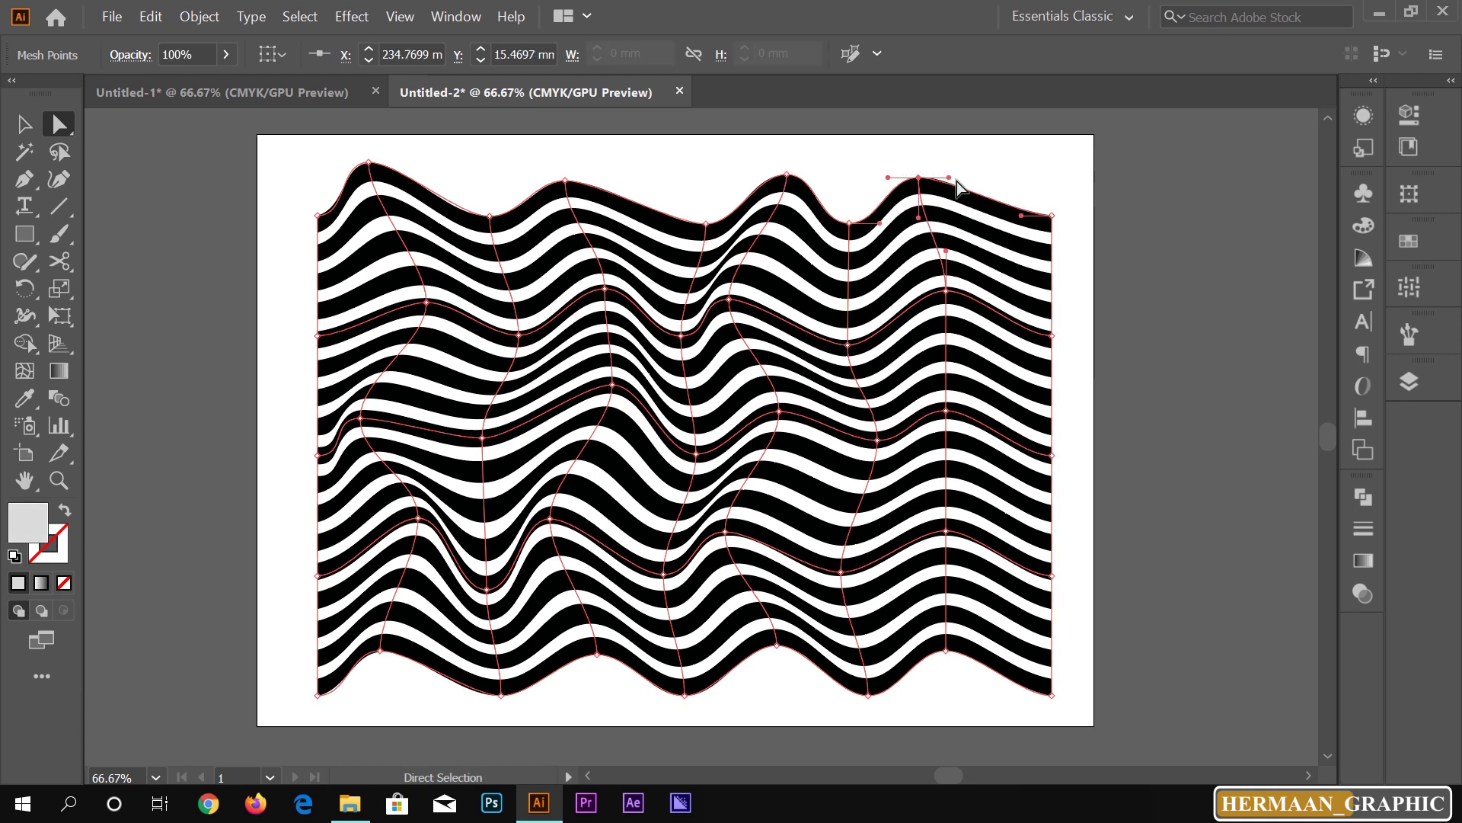
{"action": "left_click_drag", "start_coordinate": [946, 297], "coordinate": [957, 293]}
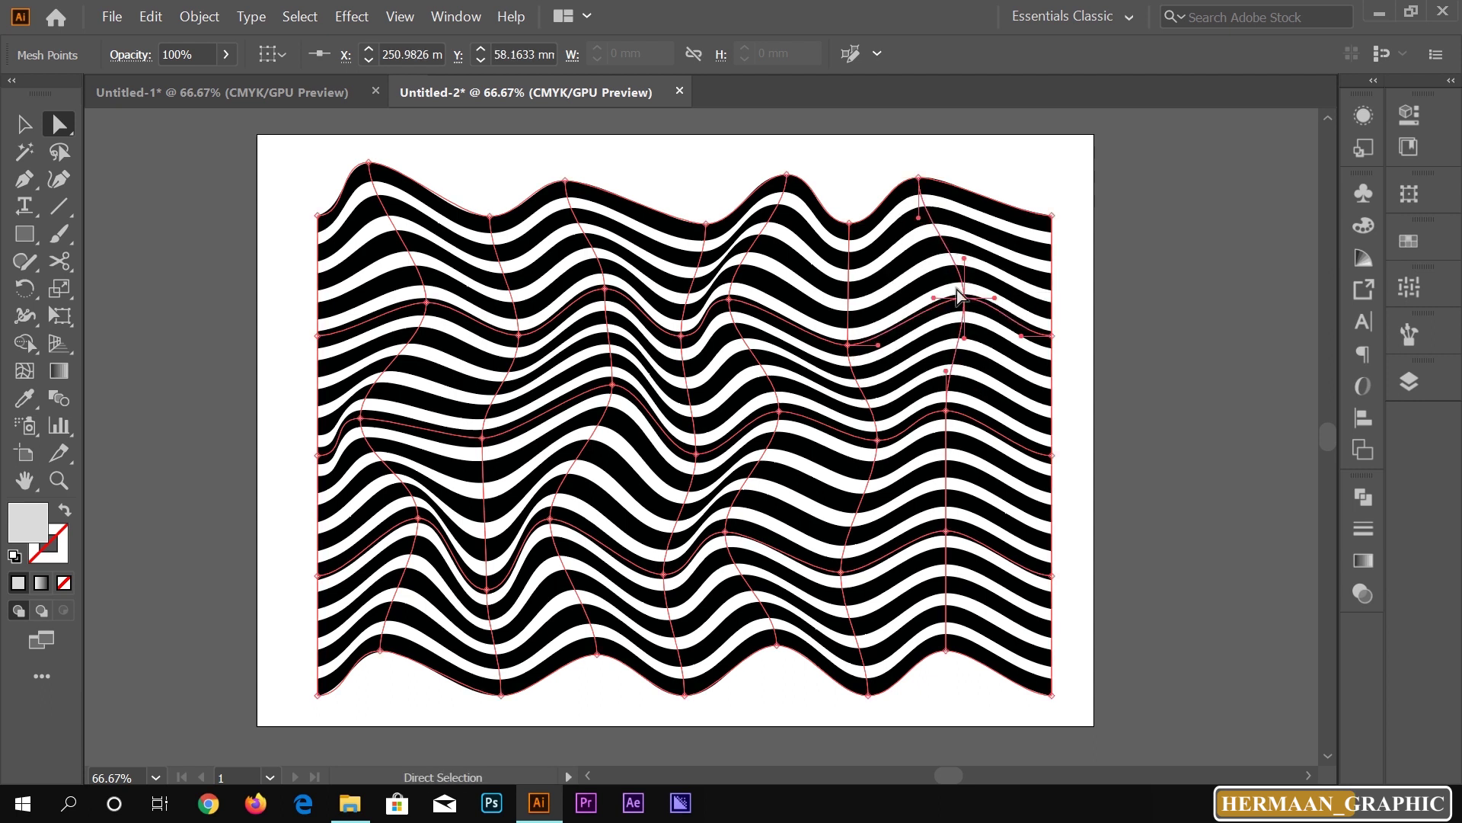
{"action": "left_click_drag", "start_coordinate": [946, 411], "coordinate": [929, 414]}
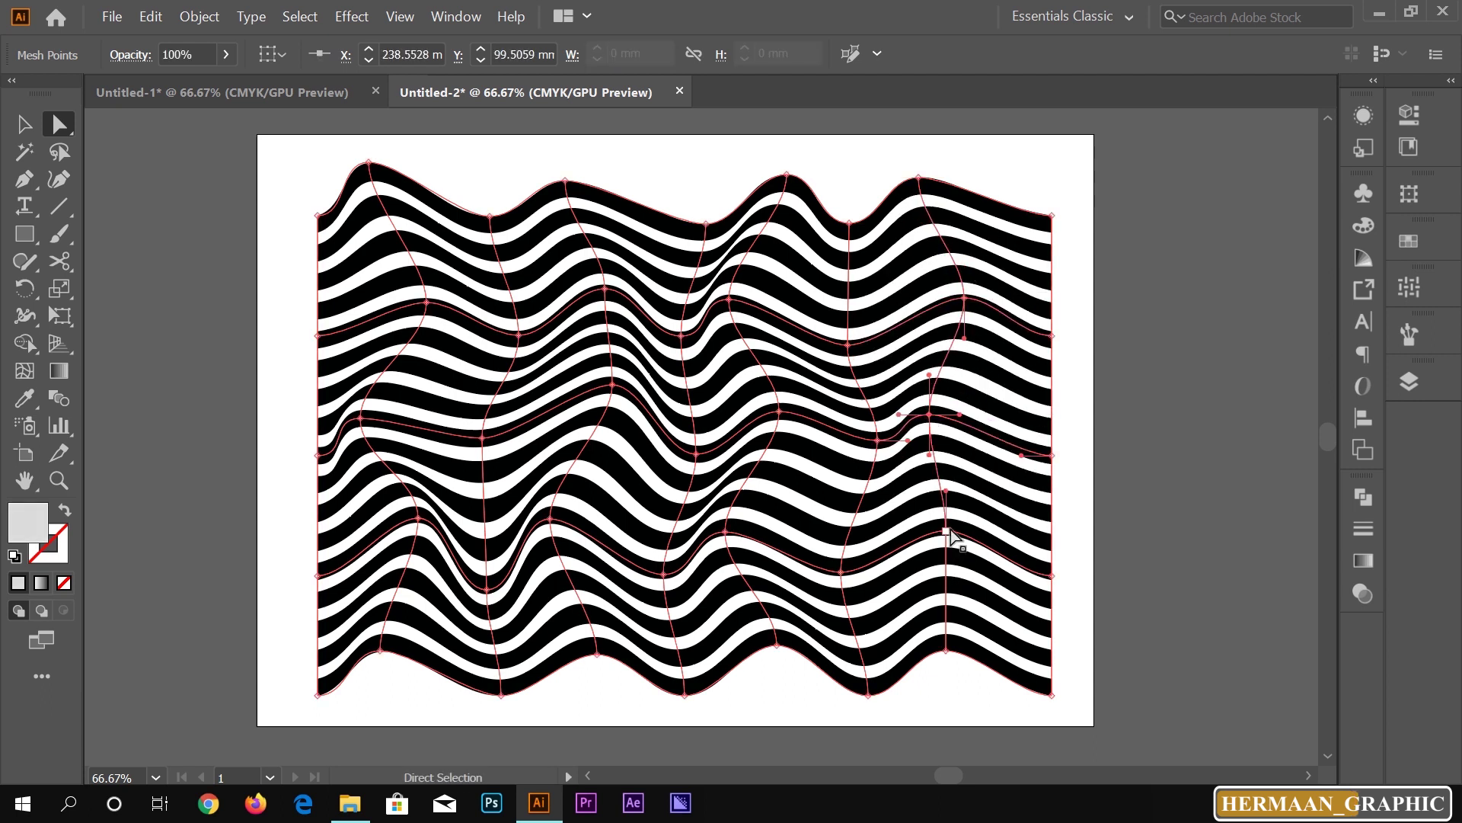
{"action": "left_click_drag", "start_coordinate": [947, 532], "coordinate": [961, 532]}
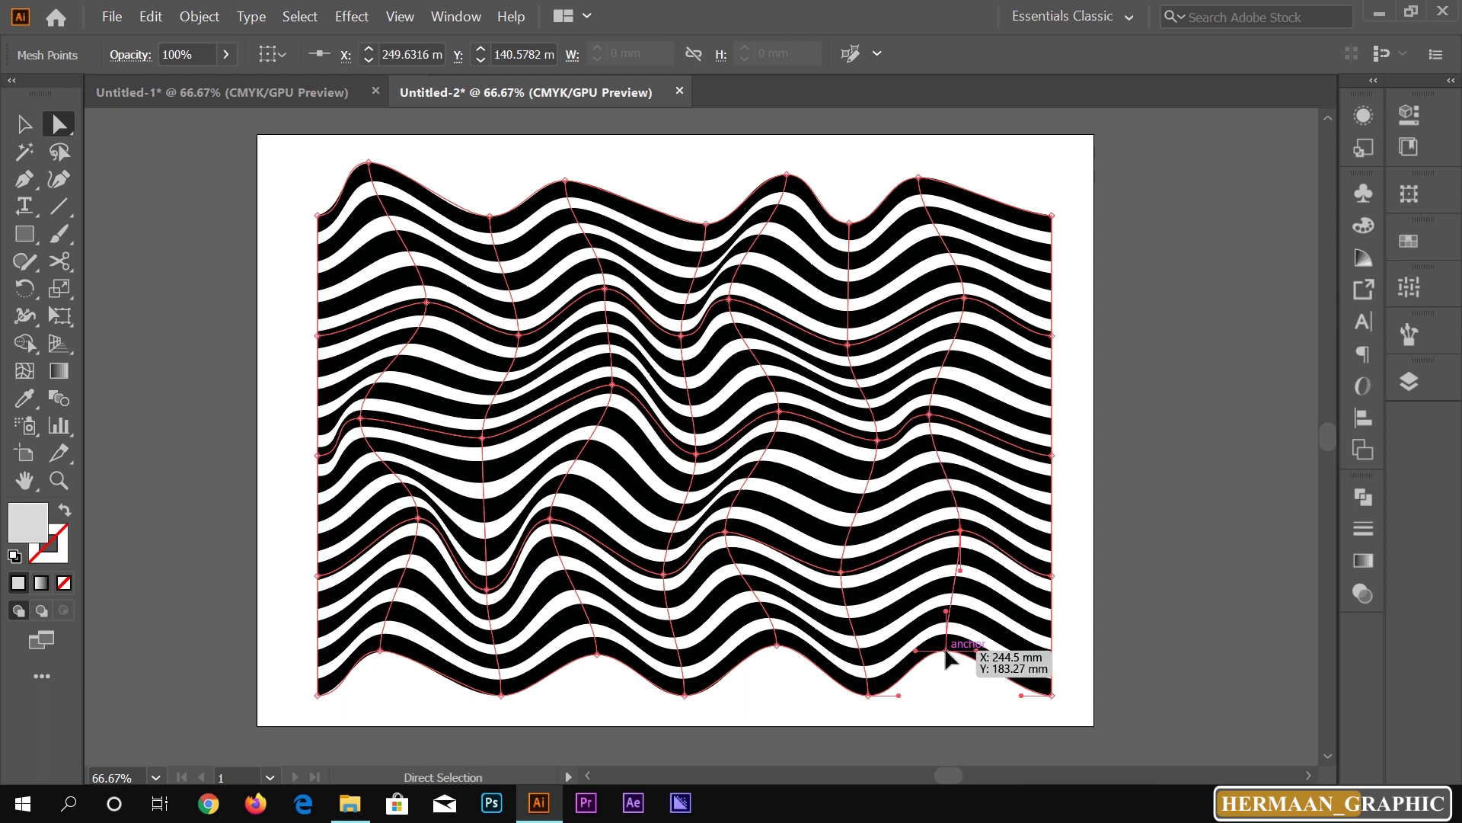
{"action": "left_click_drag", "start_coordinate": [945, 650], "coordinate": [930, 649]}
- Pull the right-edge mesh points inward, nudge interior points, then reselect the whole artwork
{"action": "left_click_drag", "start_coordinate": [1052, 696], "coordinate": [1036, 684]}
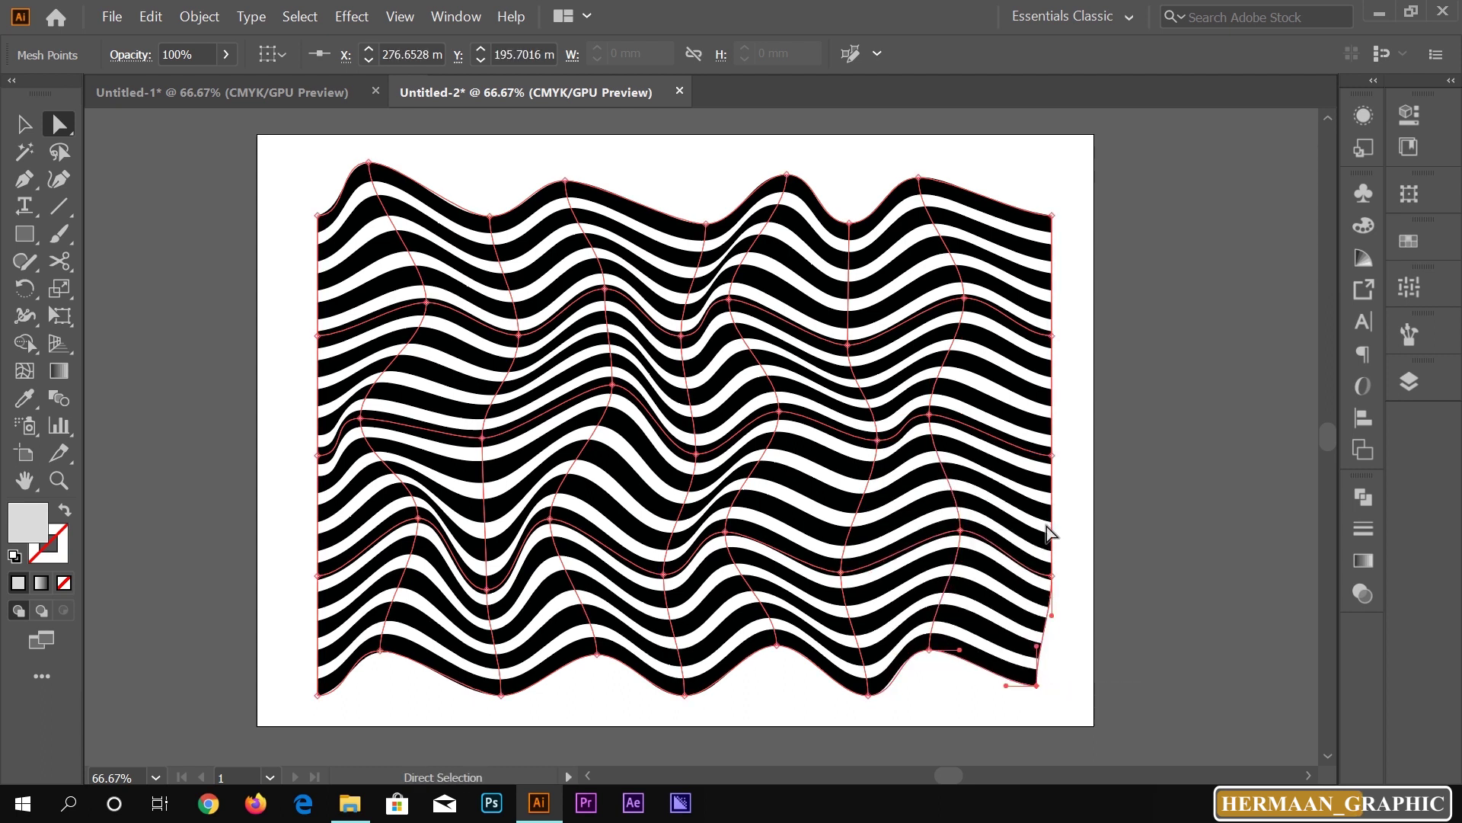
{"action": "left_click_drag", "start_coordinate": [1053, 455], "coordinate": [1027, 440]}
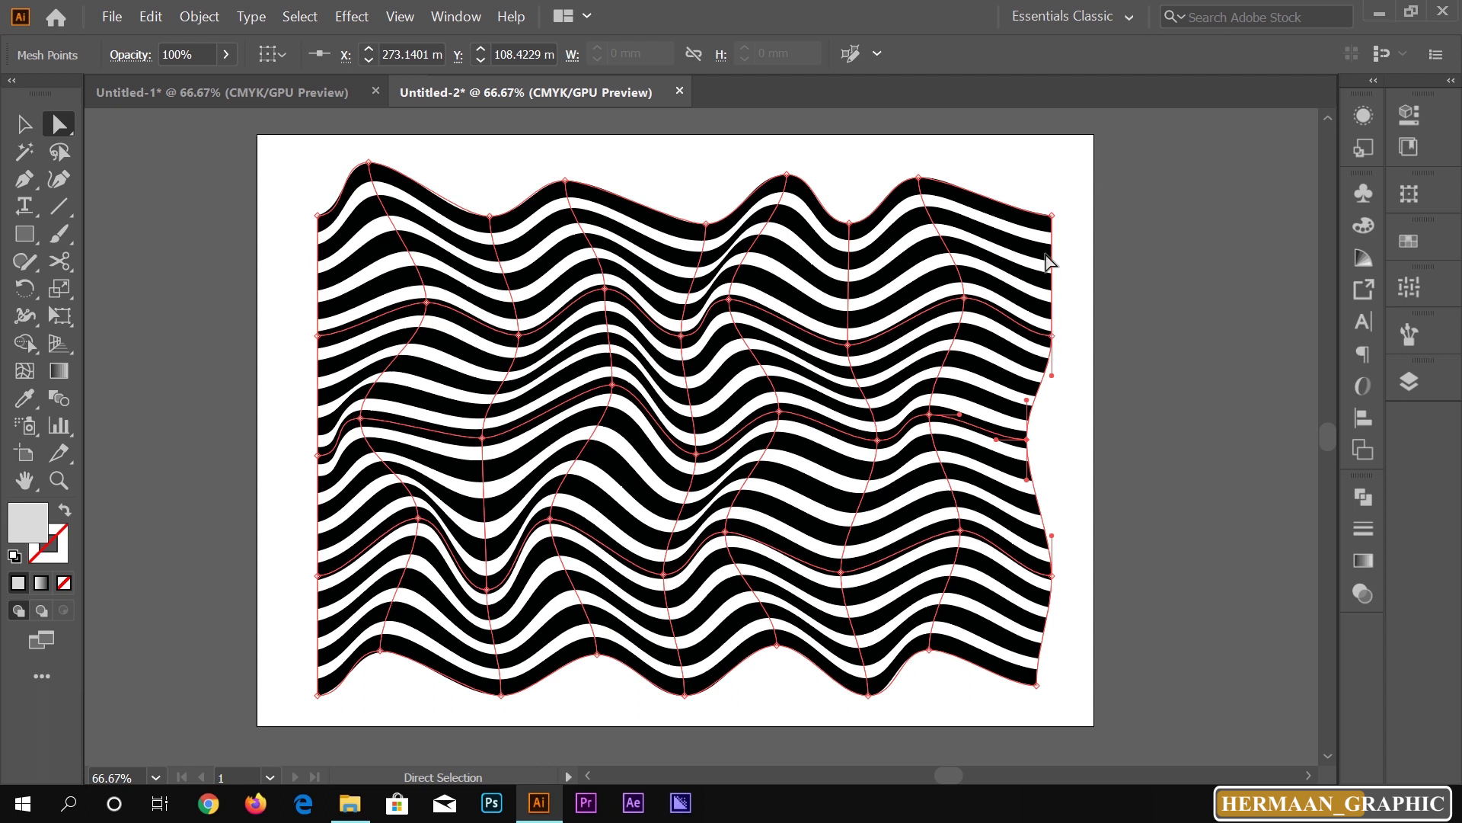
{"action": "left_click_drag", "start_coordinate": [1052, 216], "coordinate": [1031, 225]}
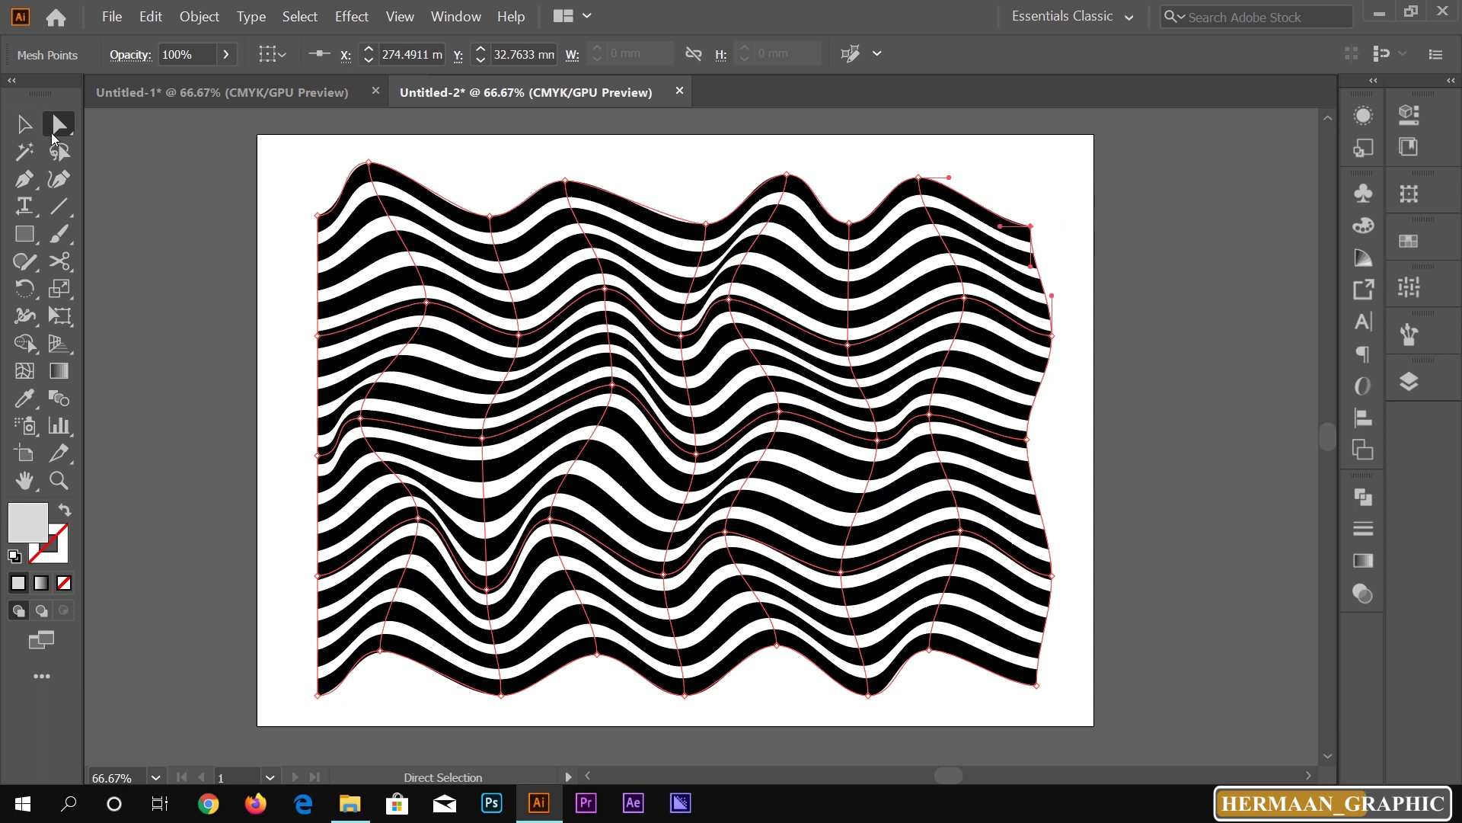
{"action": "left_click_drag", "start_coordinate": [615, 393], "coordinate": [603, 410]}
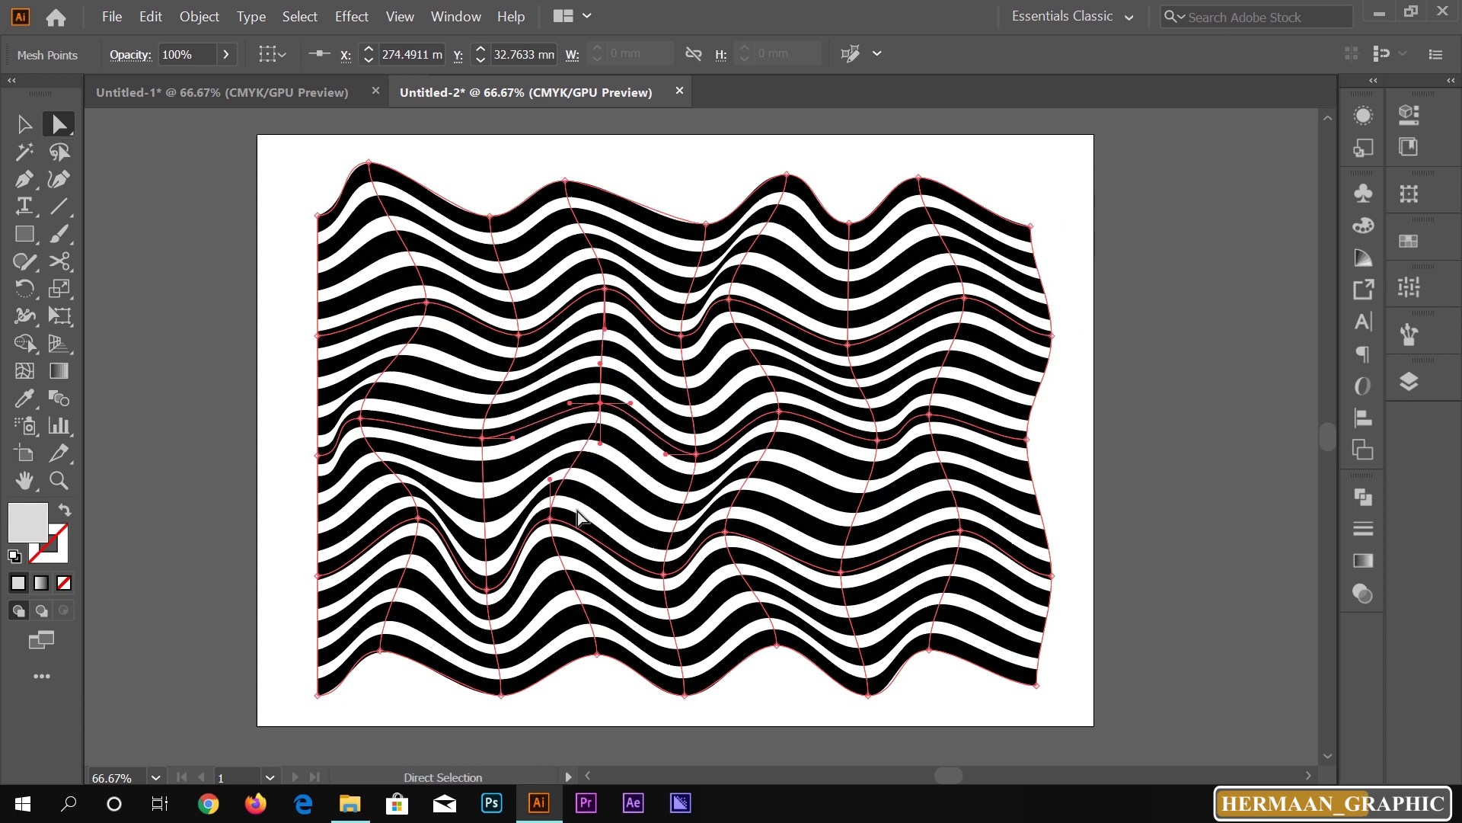
{"action": "left_click_drag", "start_coordinate": [552, 521], "coordinate": [563, 512]}
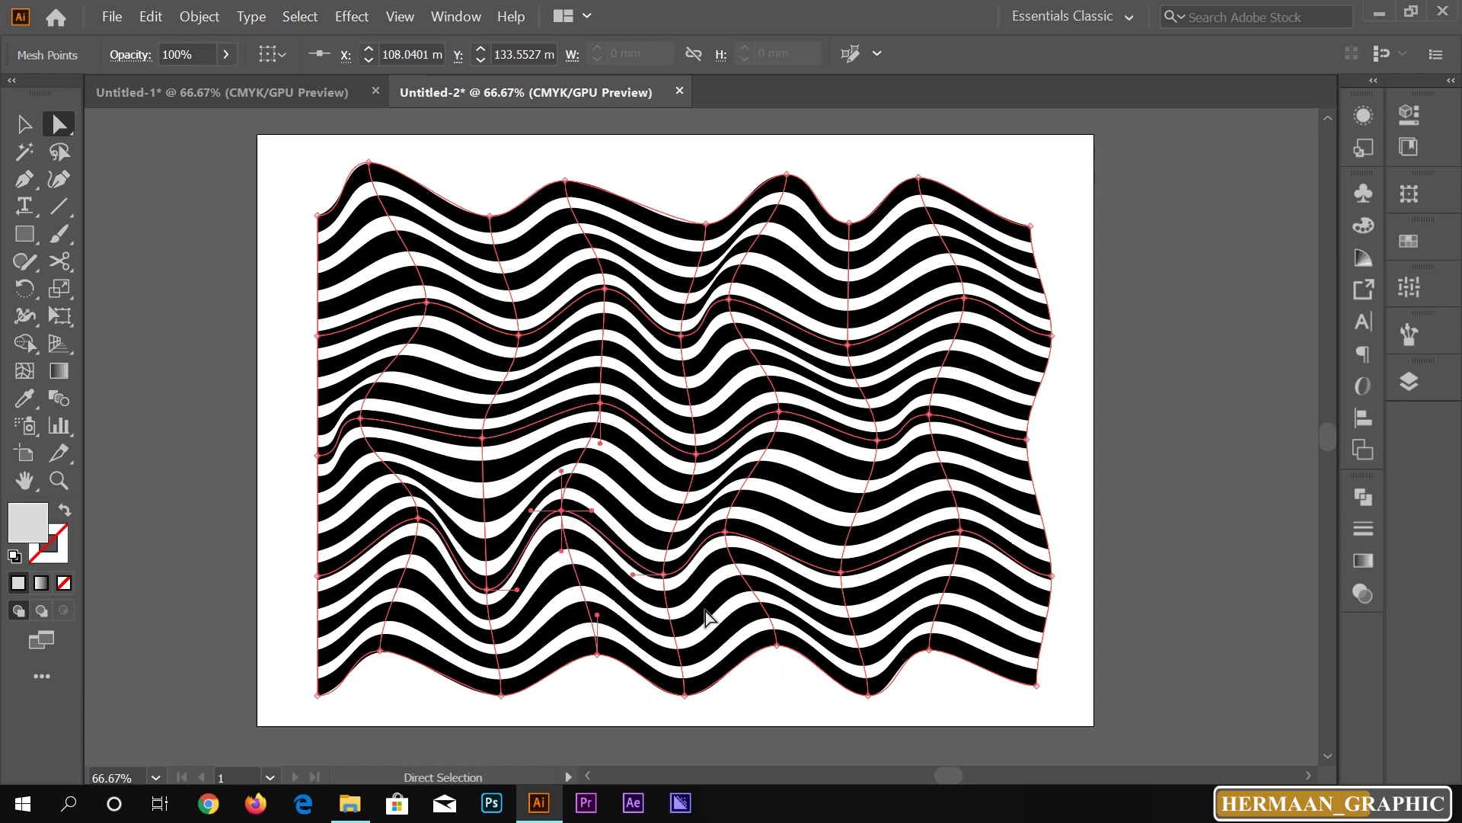
{"action": "left_click_drag", "start_coordinate": [484, 439], "coordinate": [484, 461]}
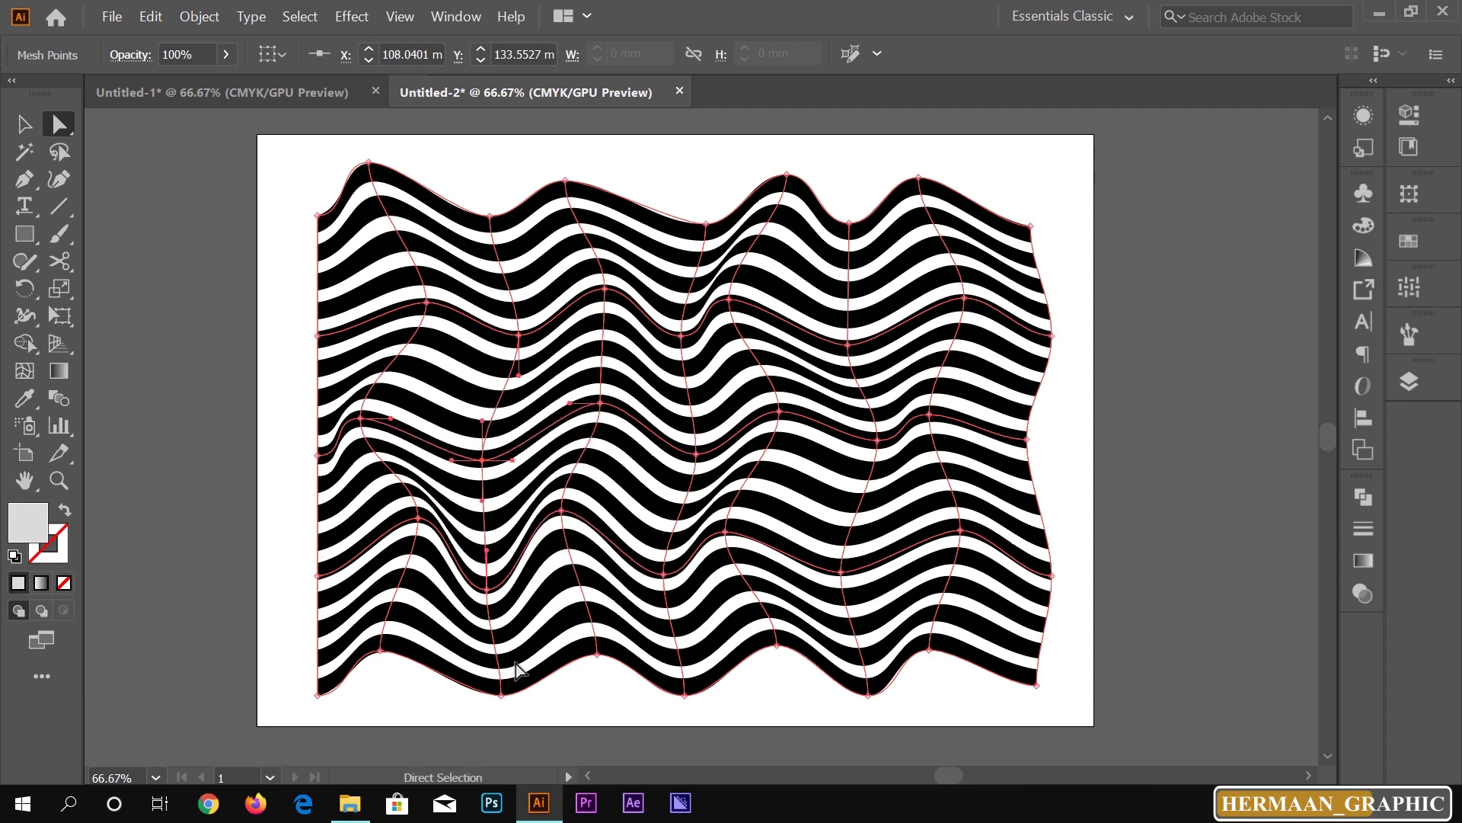
{"action": "left_click", "coordinate": [17, 130]}
{"action": "left_click", "coordinate": [262, 145]}
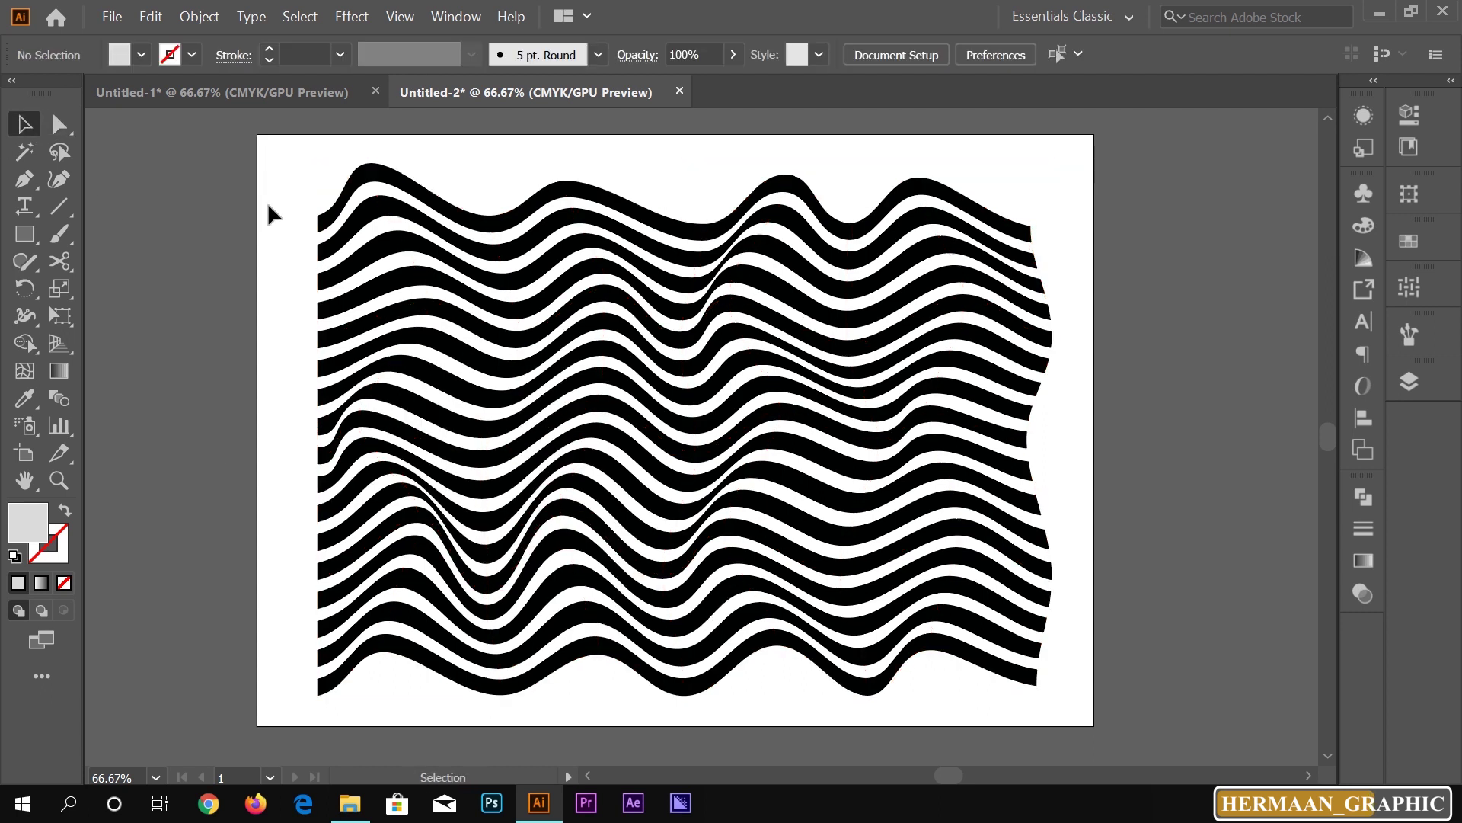
- Scale the warped stripe block to about 382.54 × 277.78 mm, past every artboard edge
{"action": "left_click", "coordinate": [896, 596]}
{"action": "key", "text": "ctrl+minus"}
{"action": "key", "text": "ctrl+minus"}
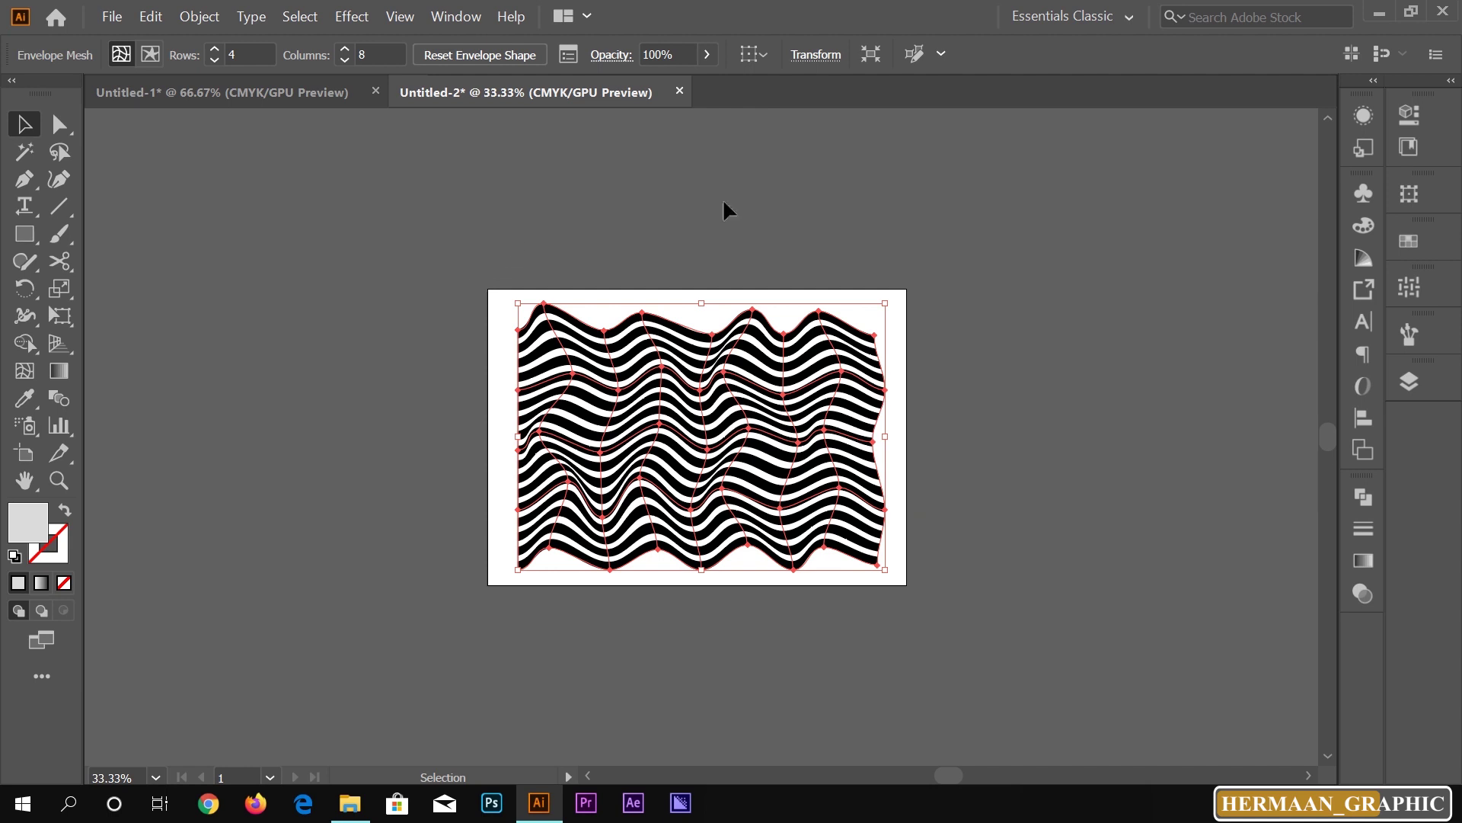
{"action": "left_click_drag", "start_coordinate": [891, 570], "coordinate": [982, 634]}
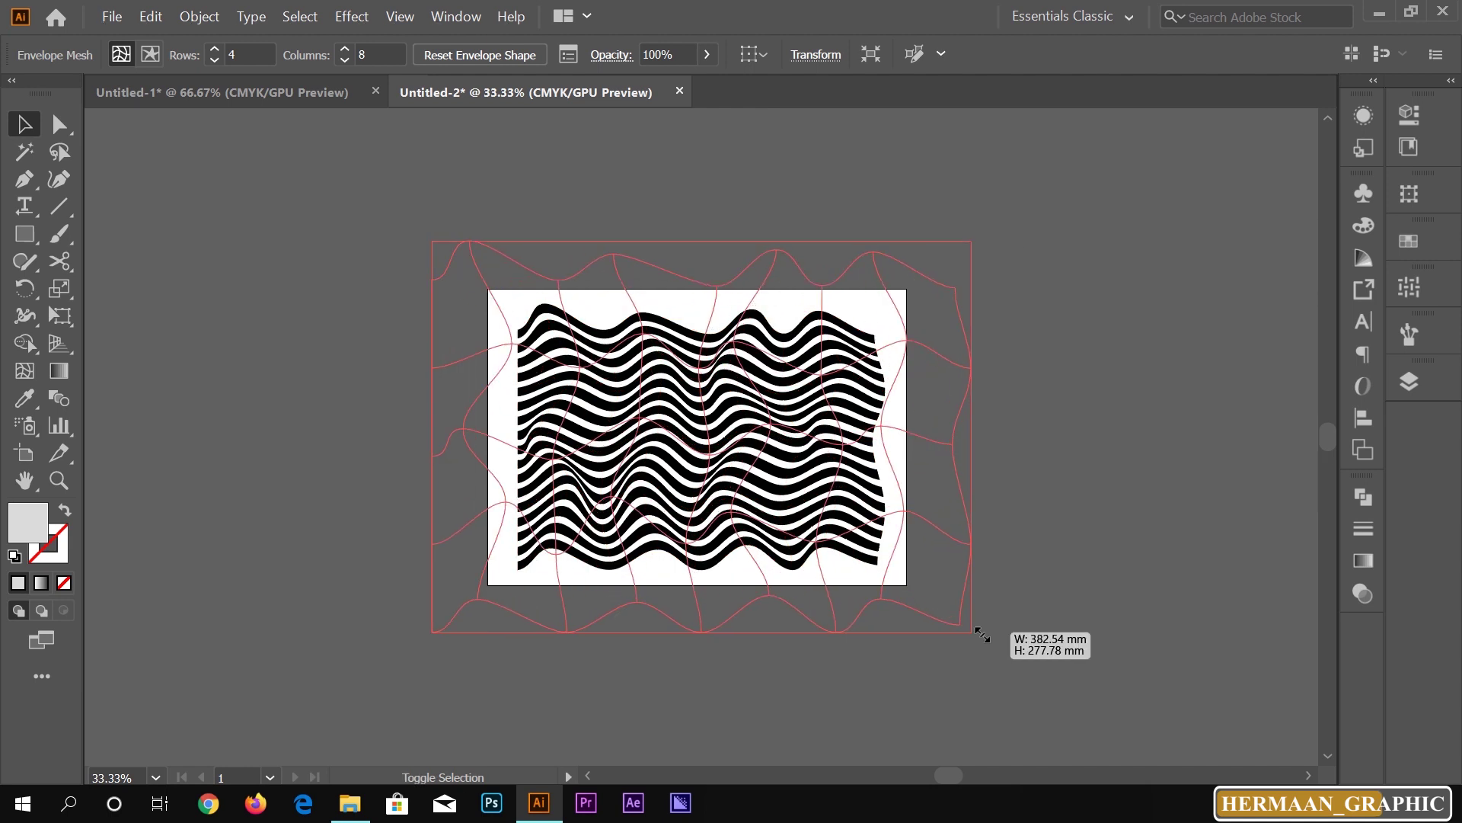
{"action": "left_click", "coordinate": [372, 376]}
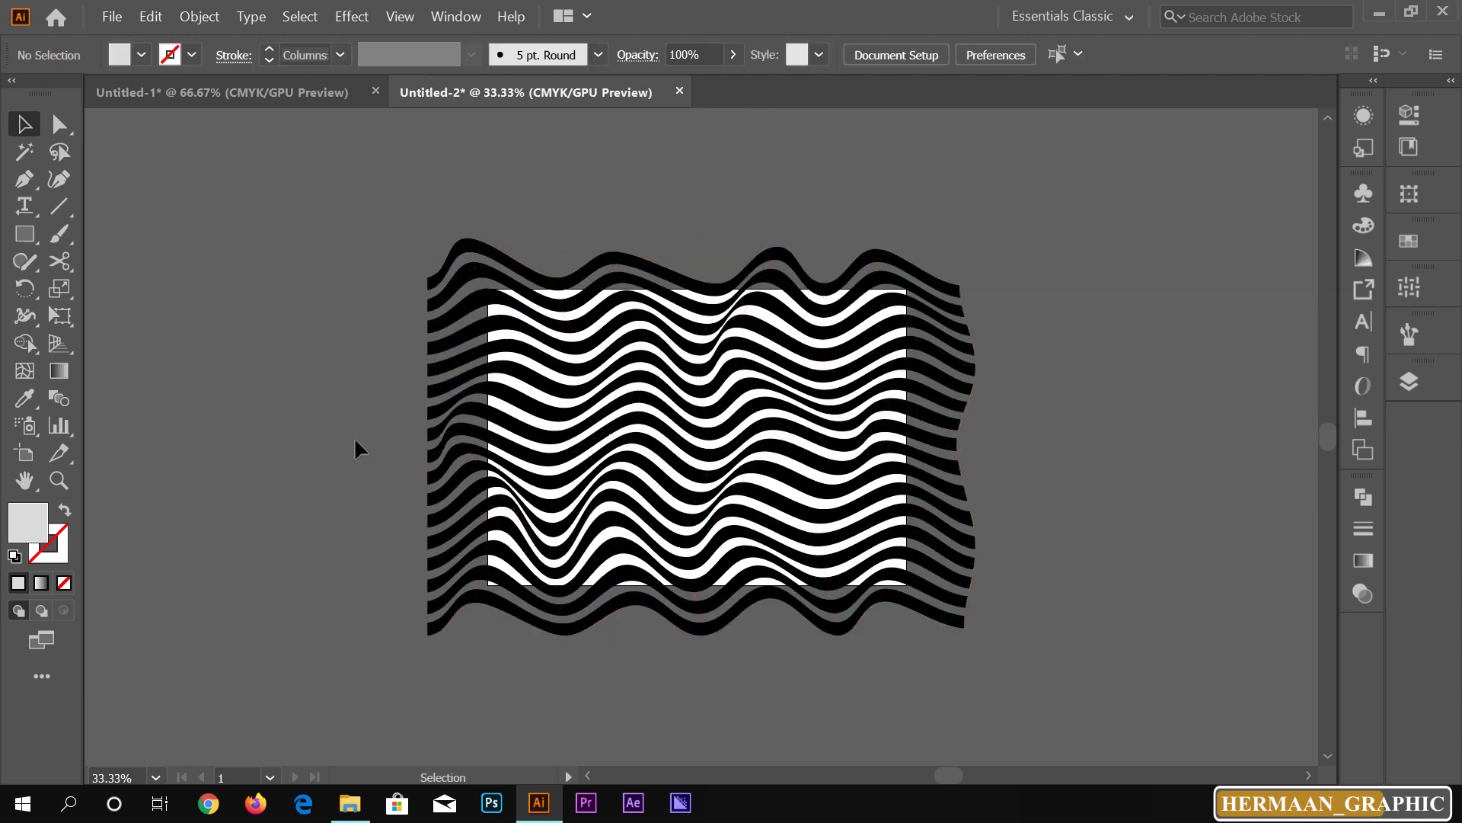
{"action": "left_click", "coordinate": [24, 234]}
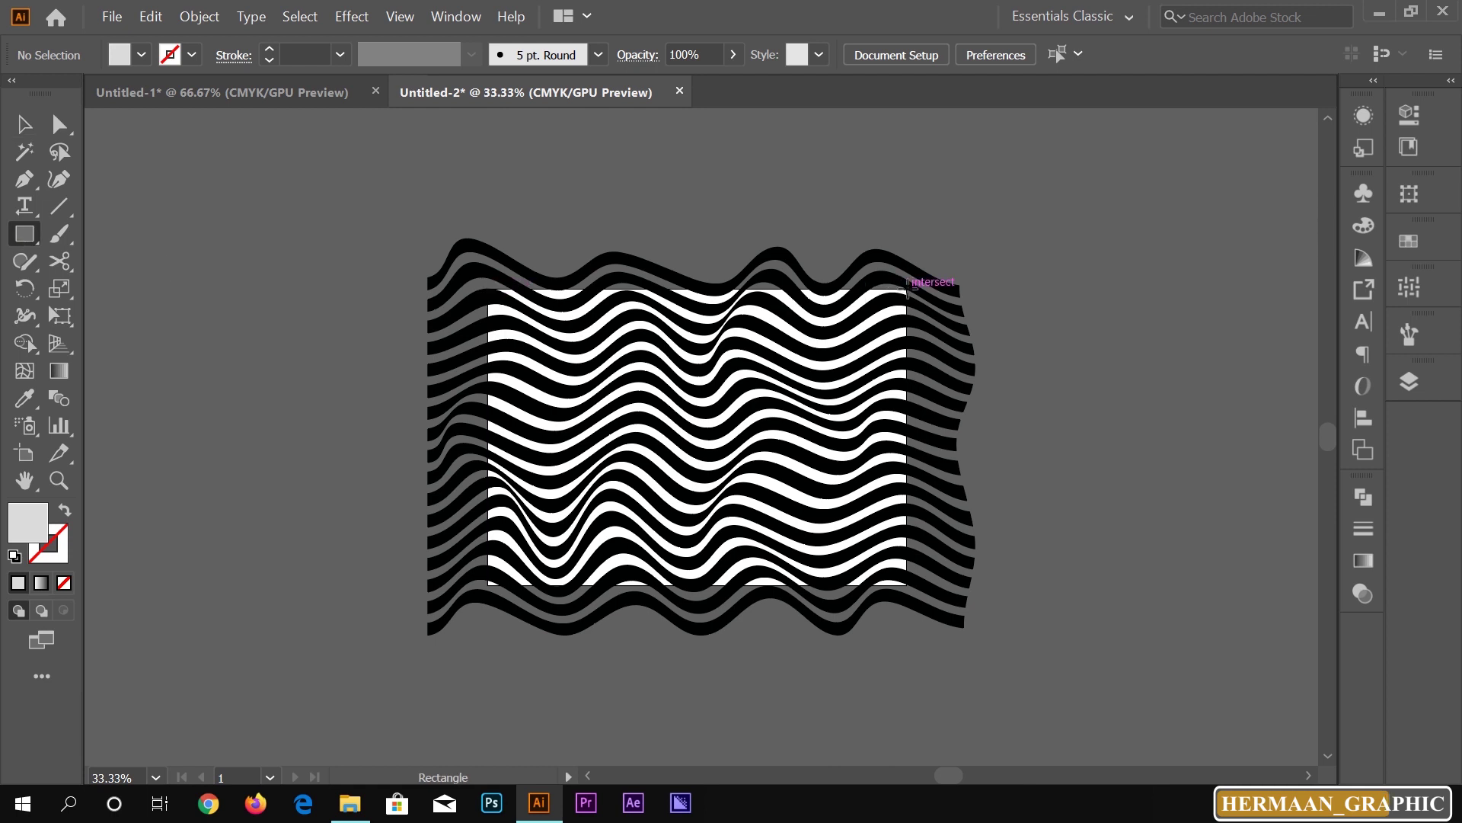
- Draw an artboard-sized rectangle over the stripes and fill it white (#ffffff)
{"action": "left_click_drag", "start_coordinate": [907, 290], "coordinate": [483, 564]}
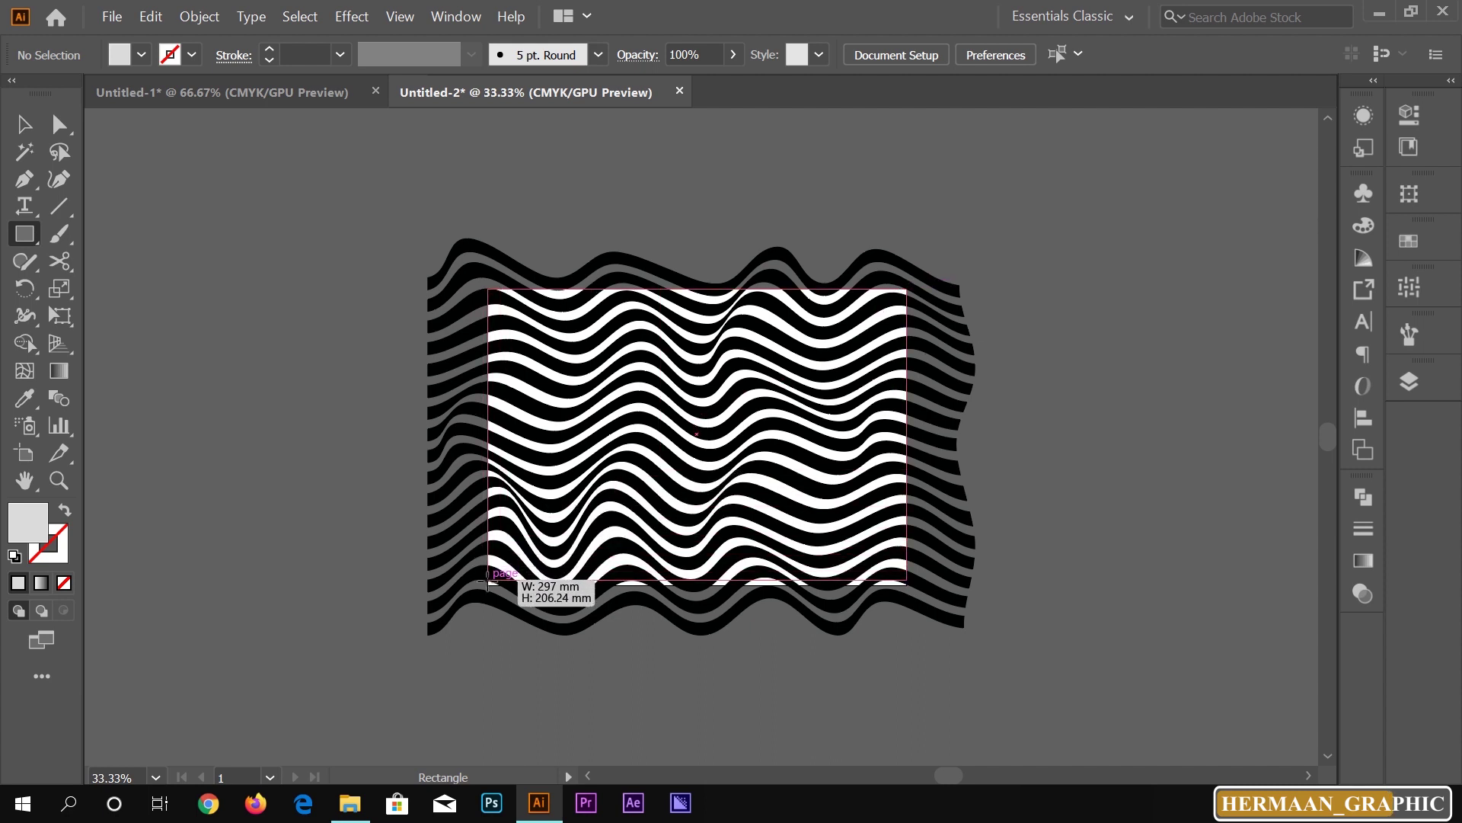
{"action": "left_click_drag", "start_coordinate": [483, 565], "coordinate": [487, 585]}
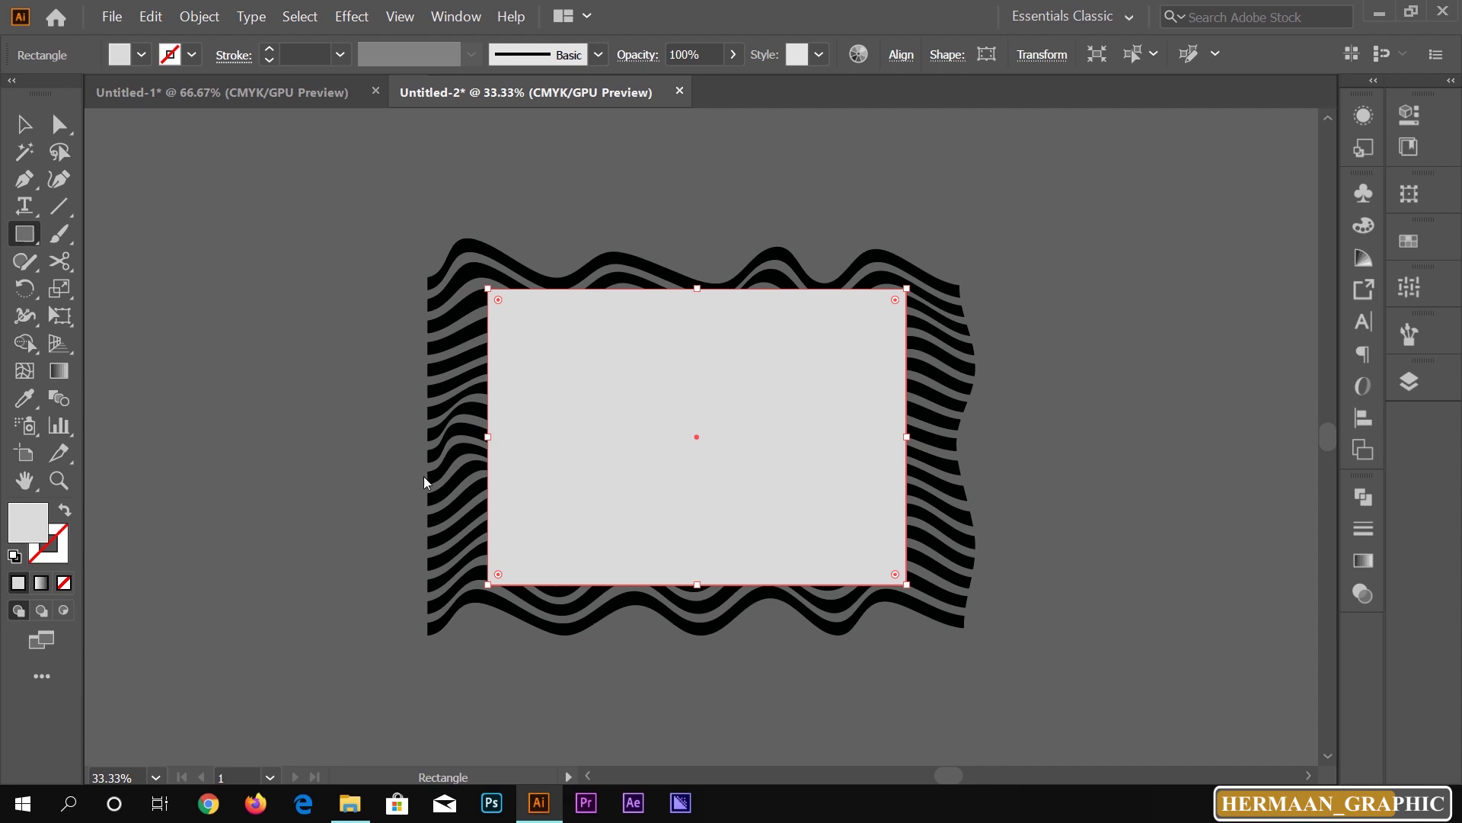
{"action": "double_click", "coordinate": [27, 523]}
{"action": "type", "text": "ffffff"}
{"action": "key", "text": "Return"}
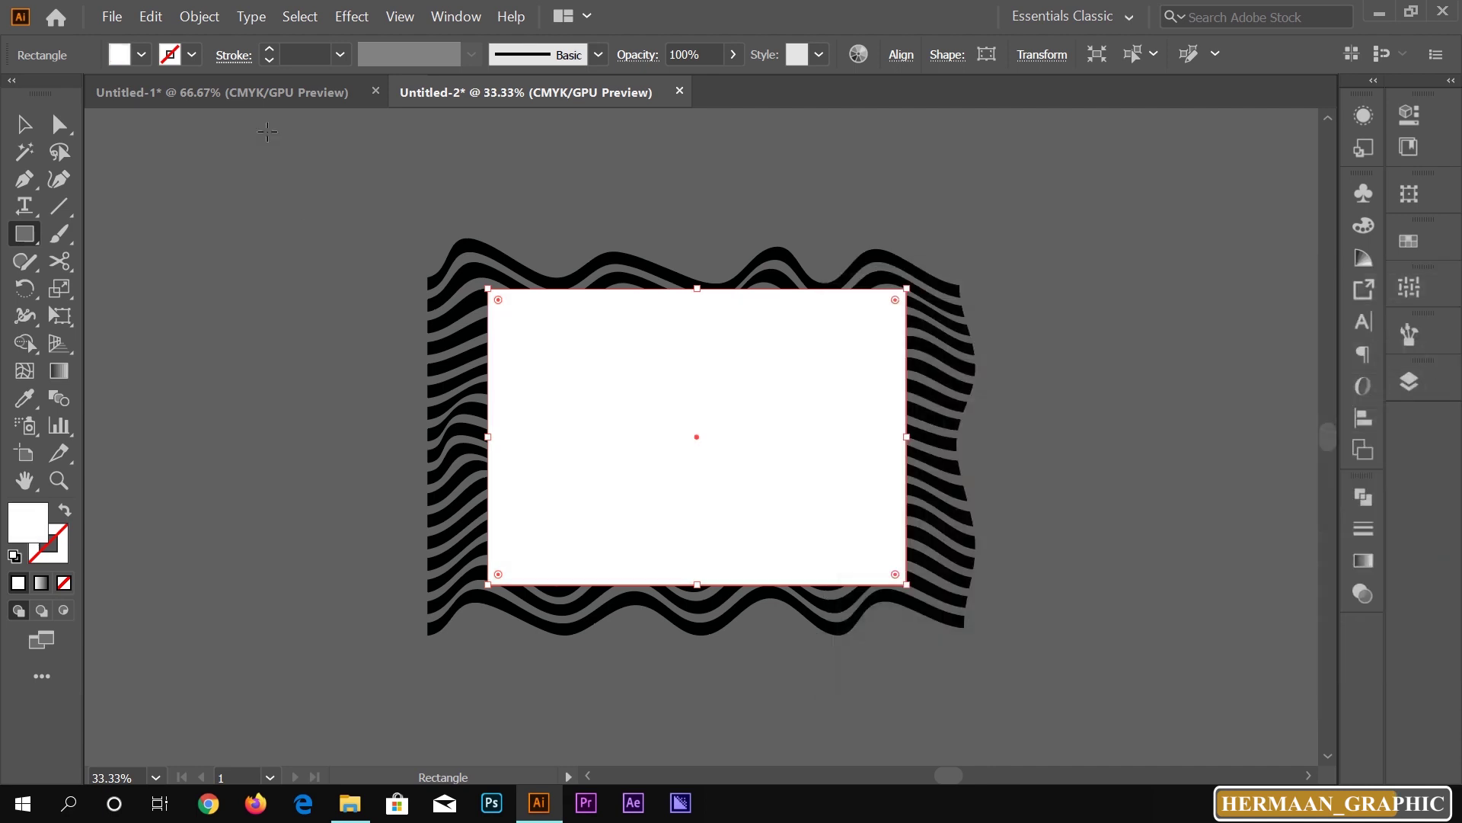
- Select the rectangle with the stripes and apply Make Mask with Clip in Transparency
{"action": "left_click", "coordinate": [35, 128]}
{"action": "left_click_drag", "start_coordinate": [358, 179], "coordinate": [852, 534]}
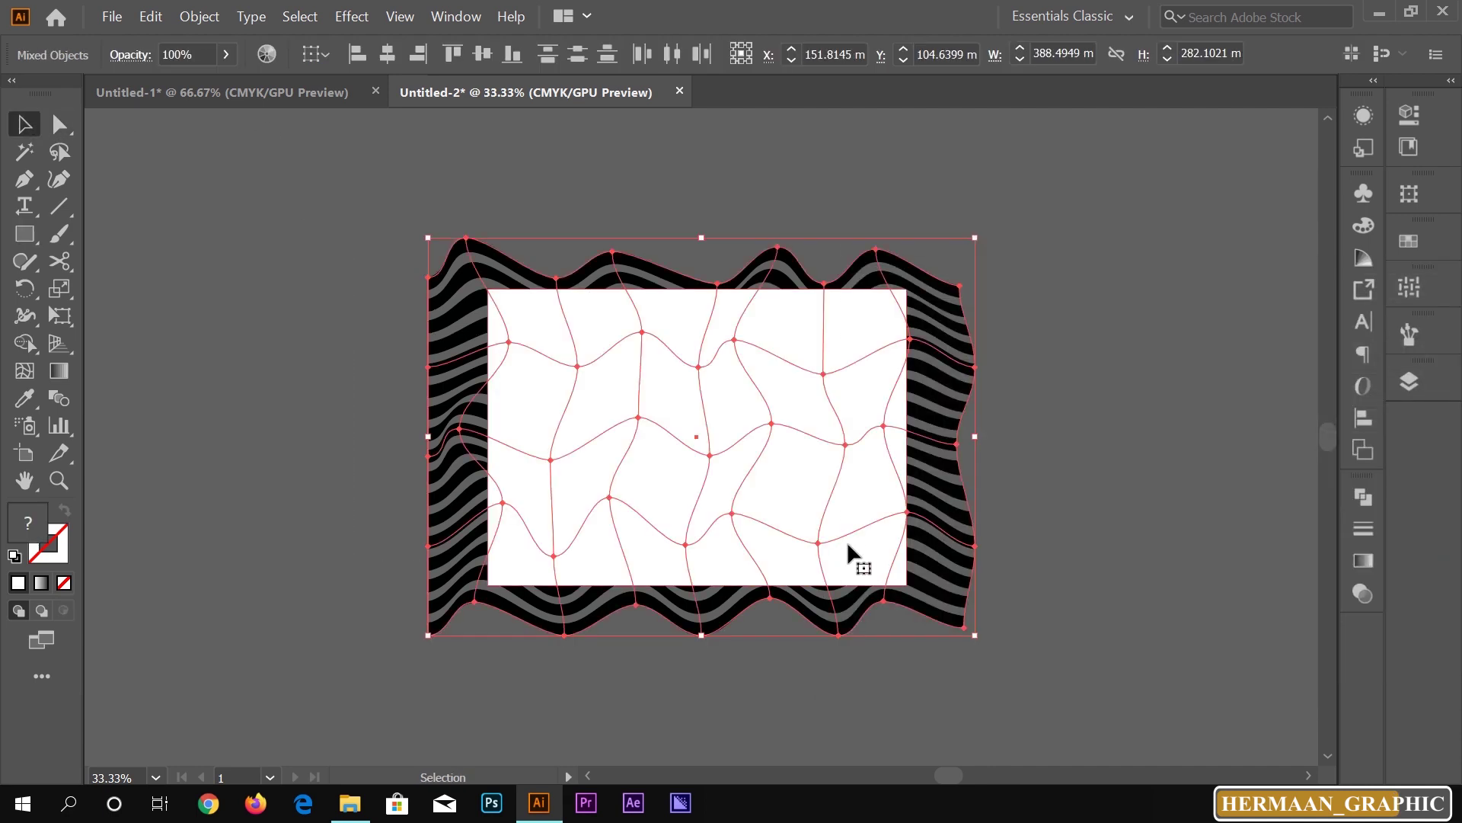
{"action": "key", "text": "ctrl+plus"}
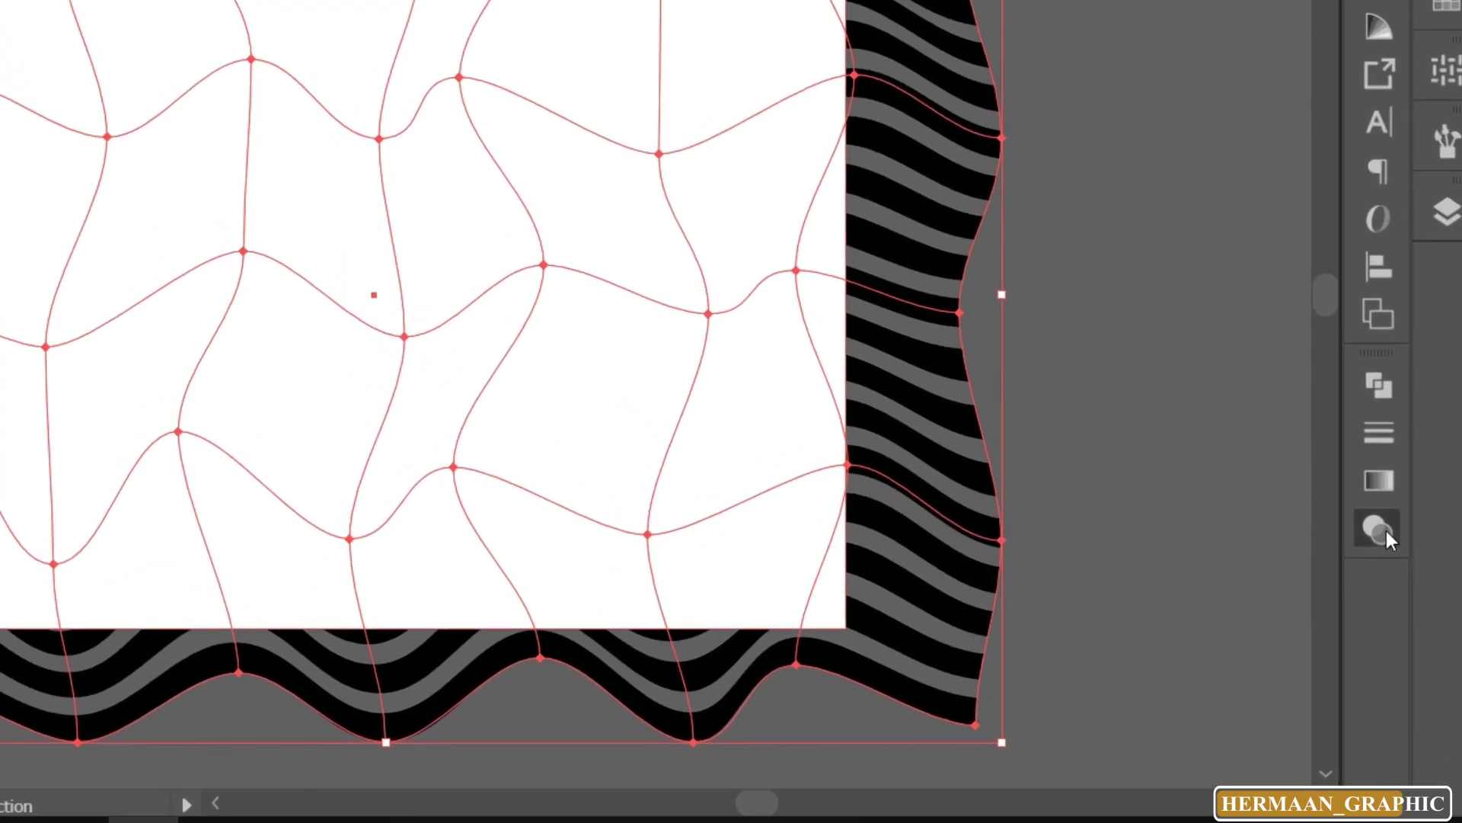
{"action": "left_click", "coordinate": [1386, 530]}
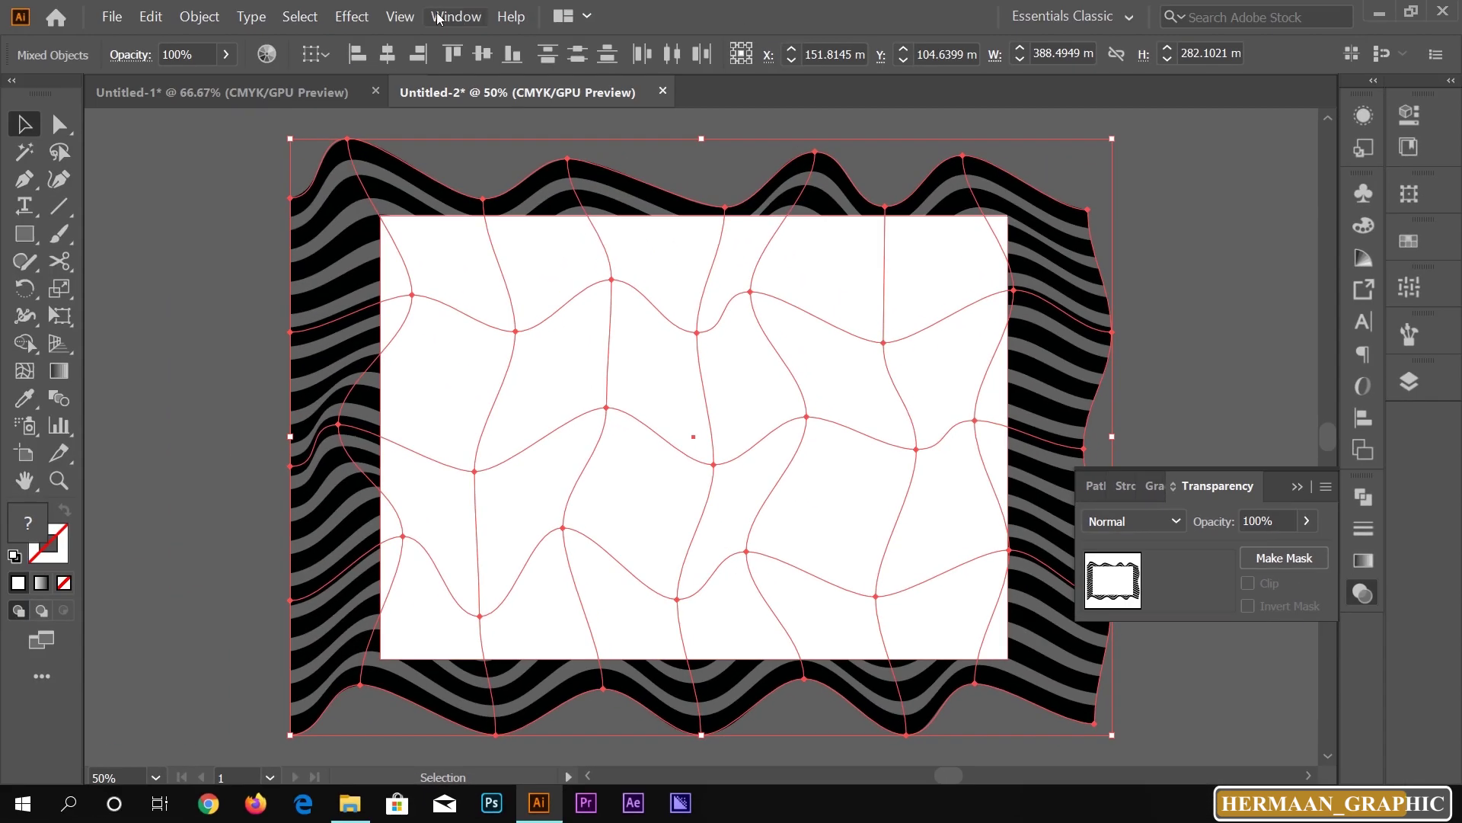
{"action": "left_click", "coordinate": [1285, 558]}
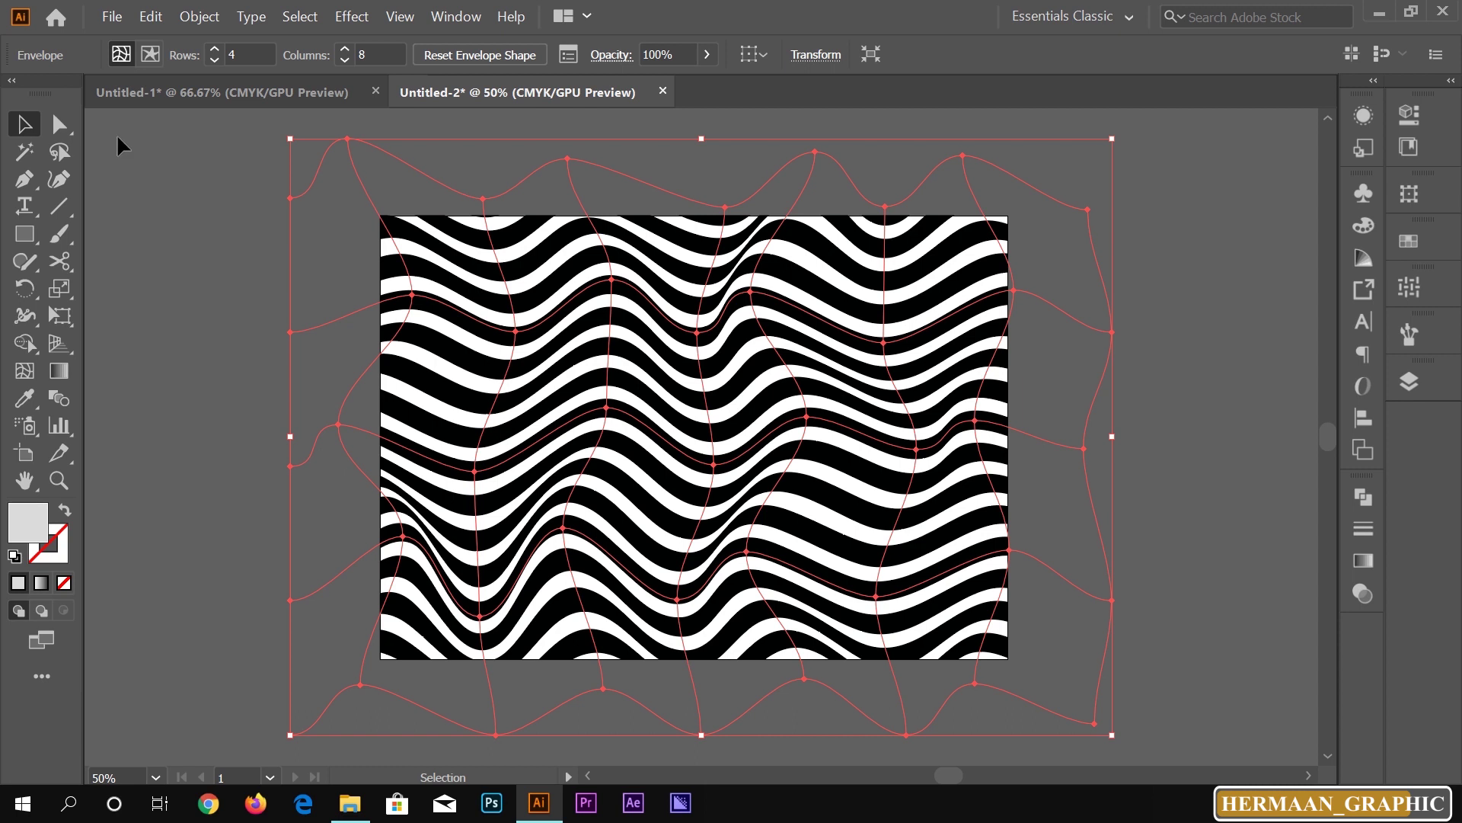
- Select the masked envelope in Layer 2 and enter its isolation mode to reach the straight bars
{"action": "left_click", "coordinate": [213, 269]}
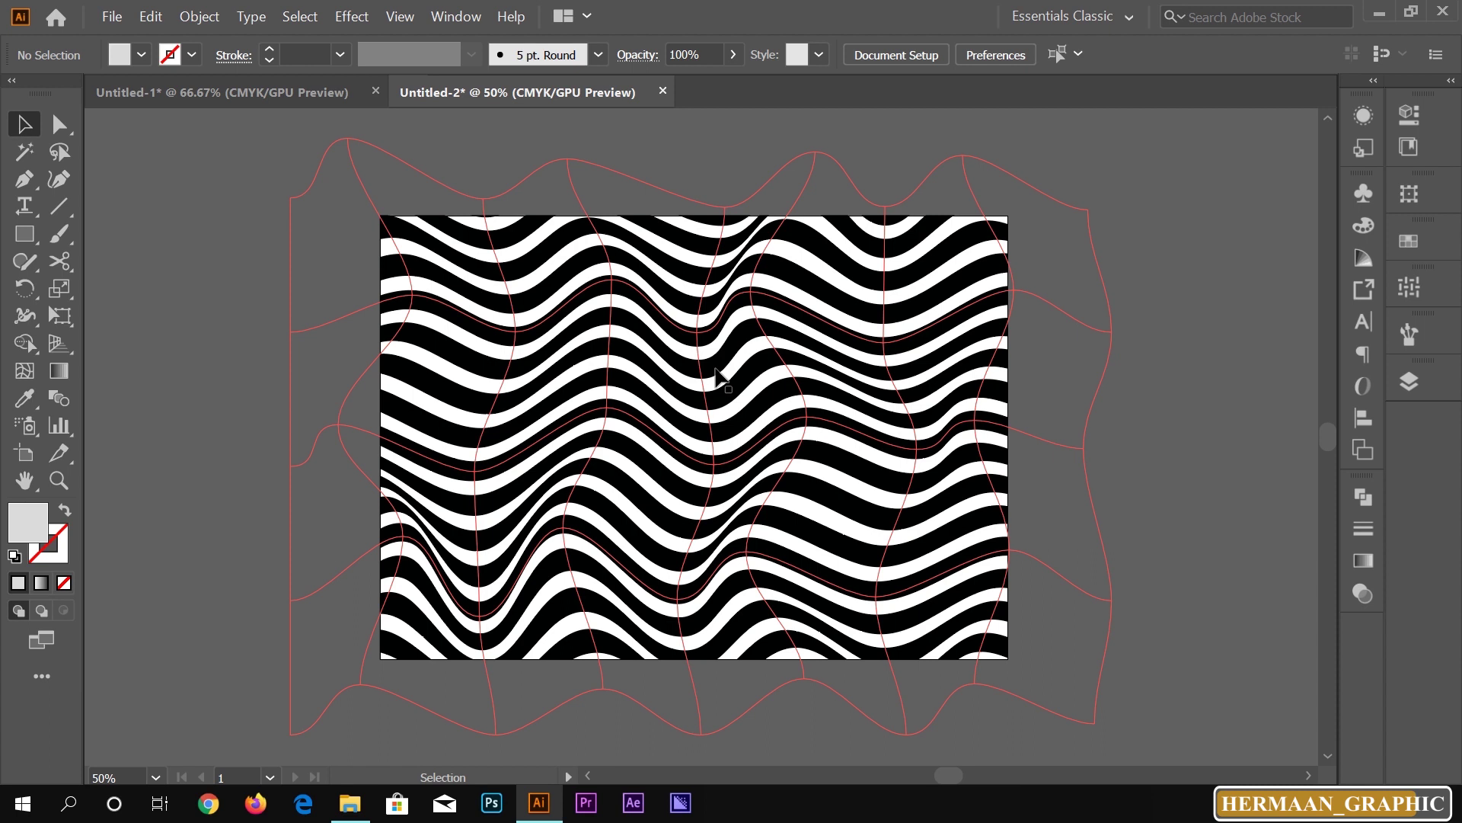
{"action": "left_click", "coordinate": [645, 331]}
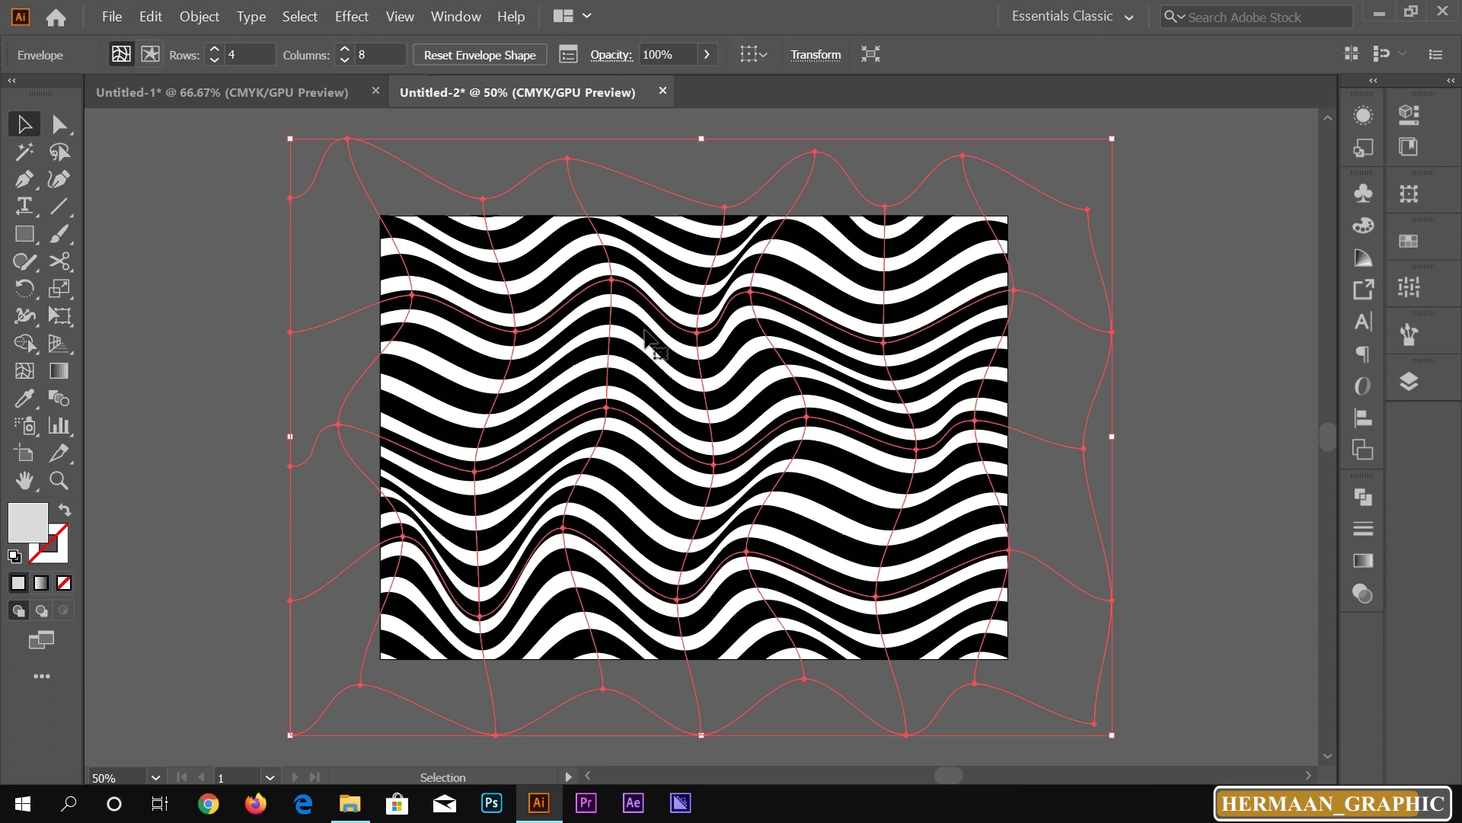
{"action": "left_click", "coordinate": [1409, 381]}
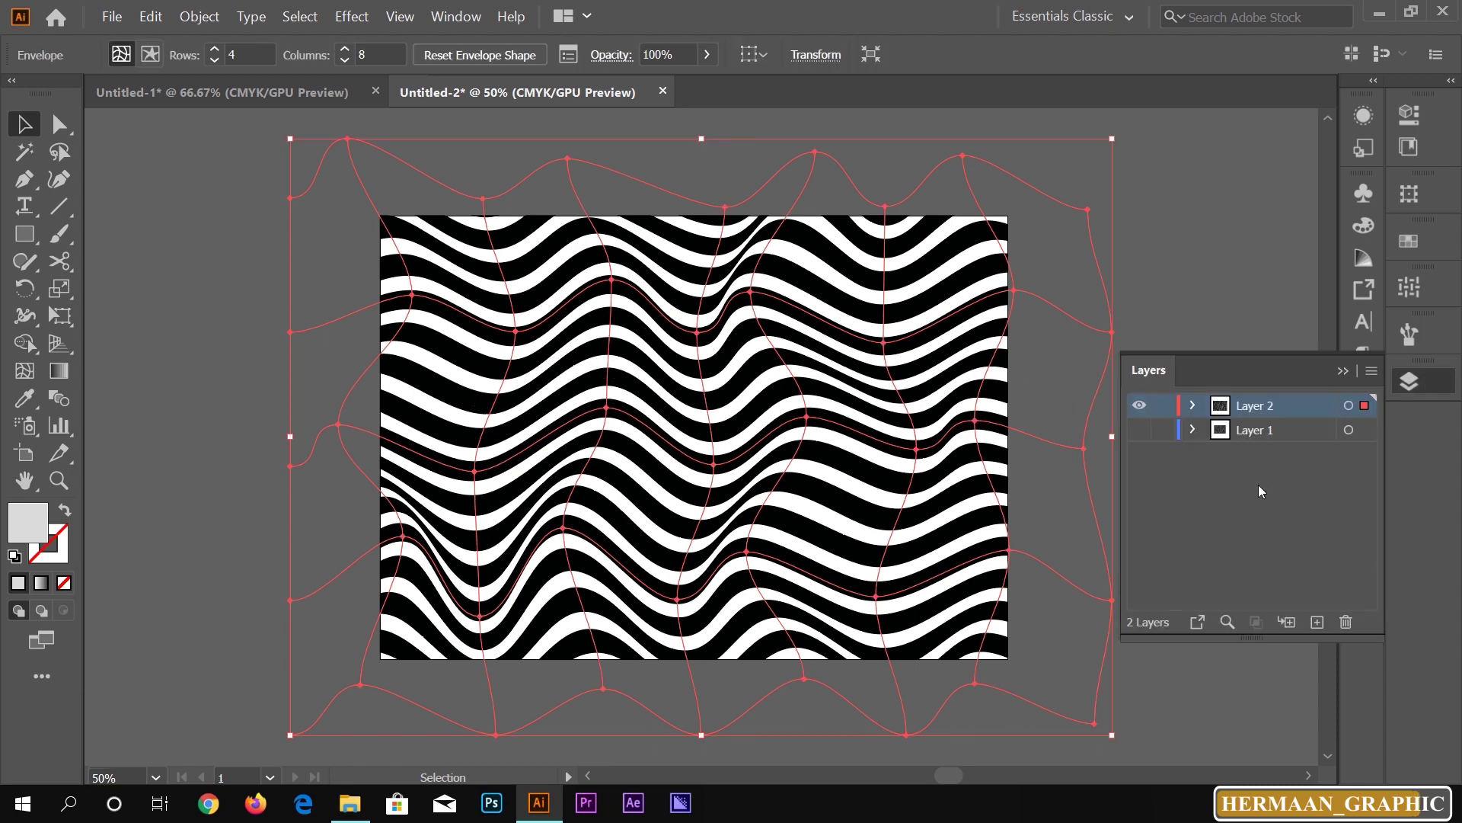
{"action": "left_click", "coordinate": [1193, 430]}
{"action": "left_click", "coordinate": [1192, 430]}
{"action": "left_click", "coordinate": [1193, 405]}
{"action": "left_click", "coordinate": [1307, 431]}
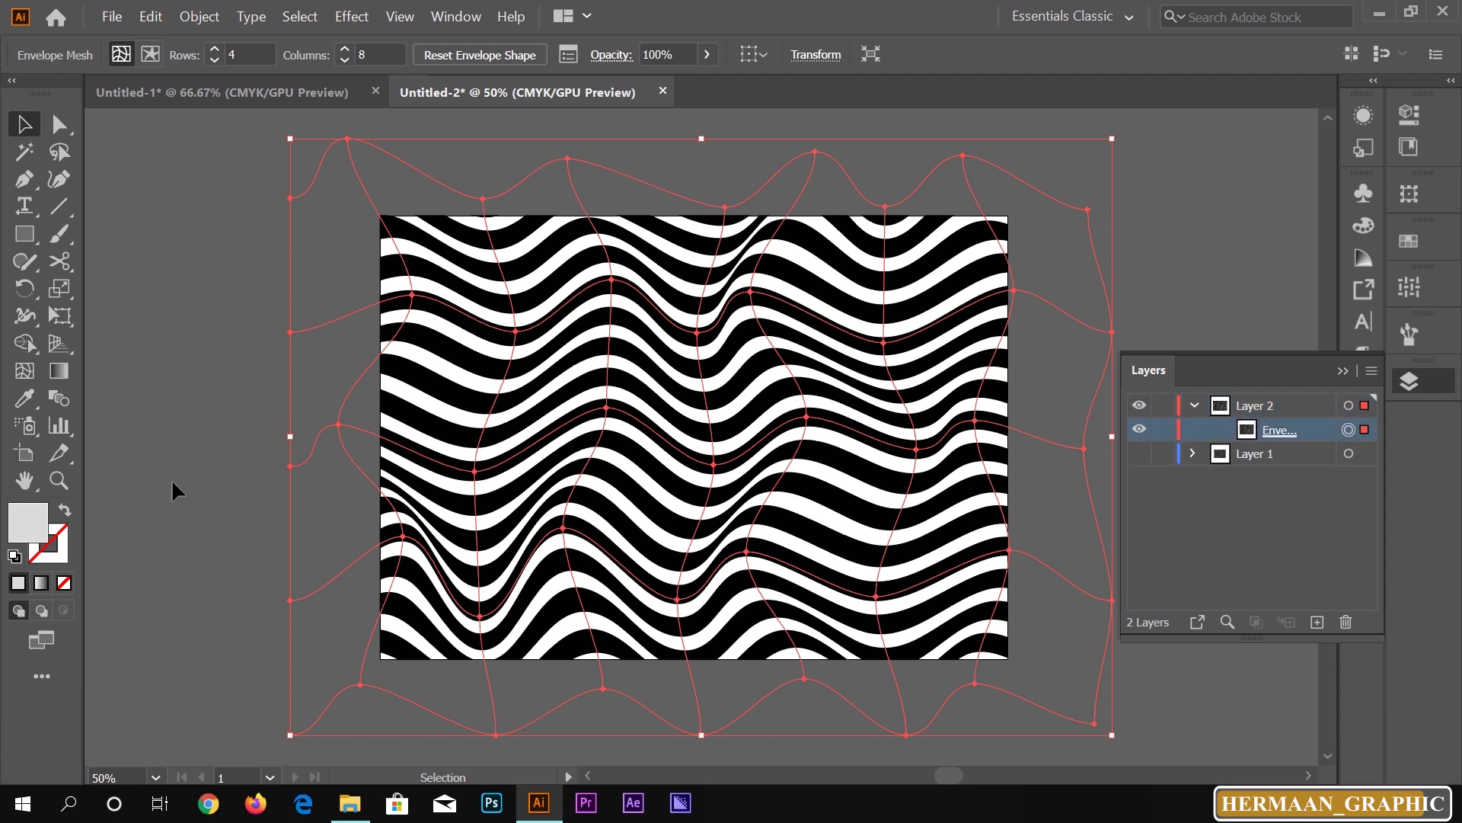
{"action": "double_click", "coordinate": [437, 427]}
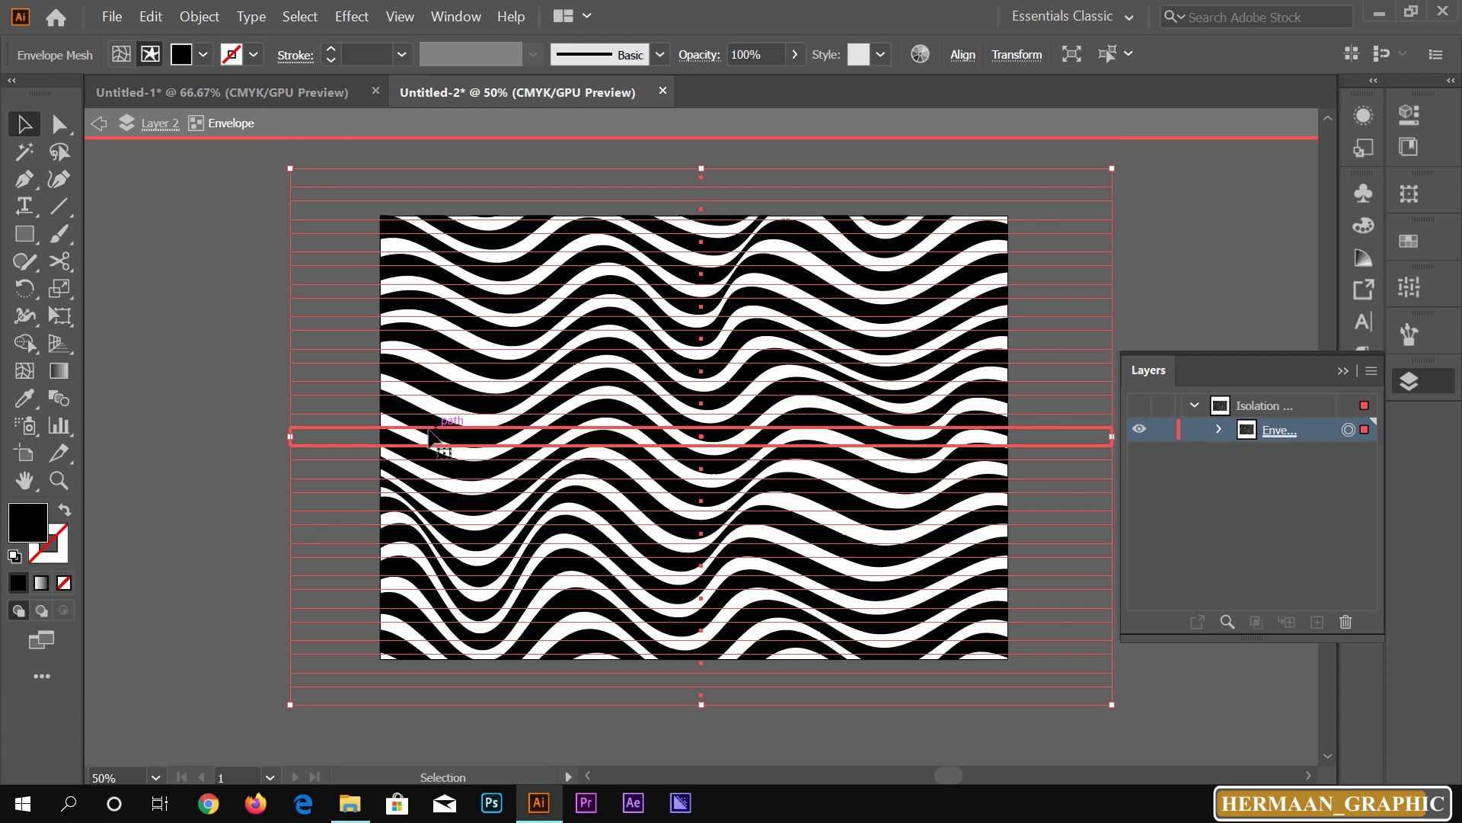
- Recolour one stripe rectangle crimson using the fill colour picker
{"action": "left_click", "coordinate": [199, 404]}
{"action": "key", "text": "ctrl+v"}
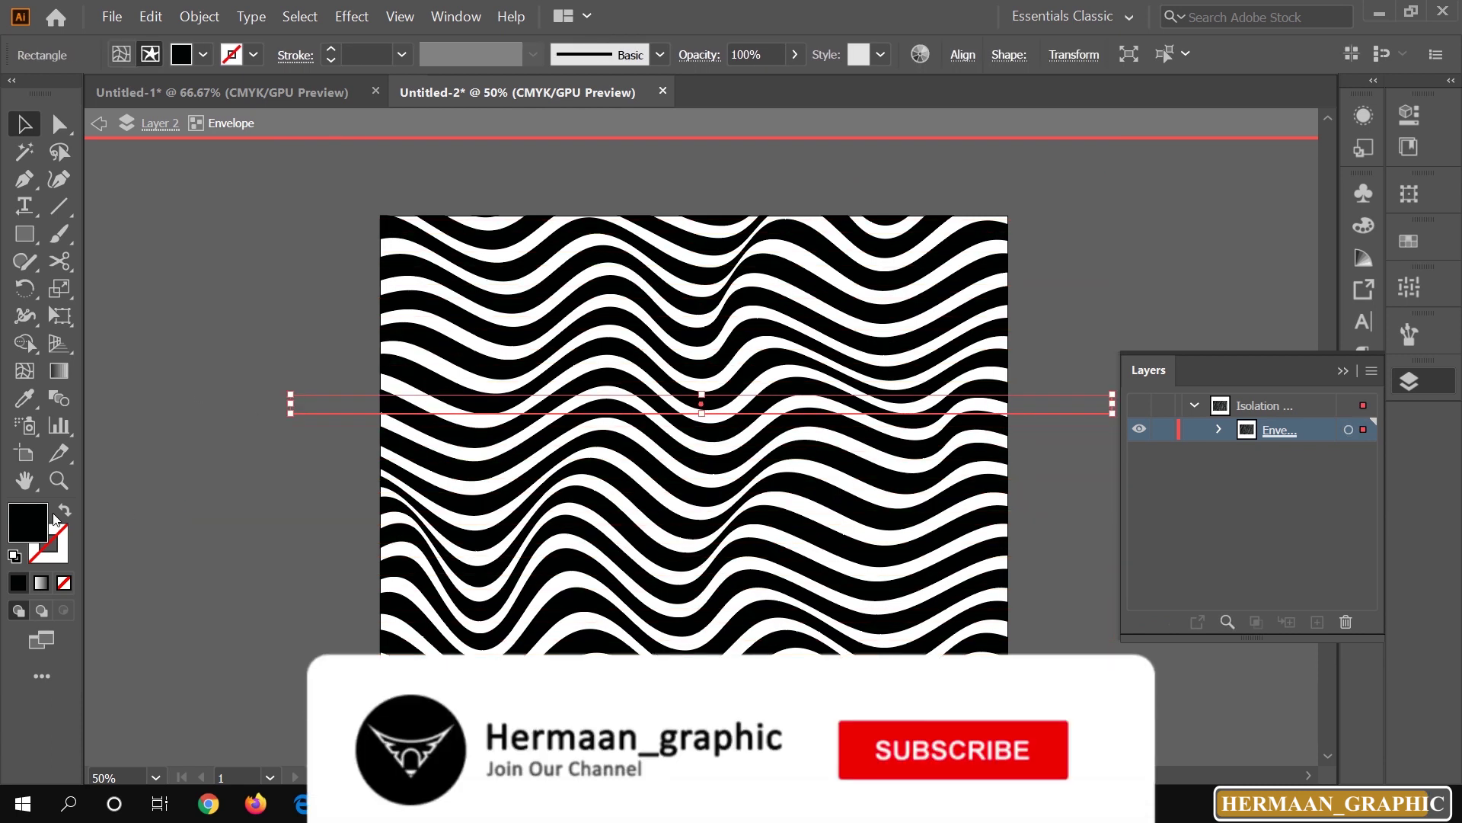
{"action": "double_click", "coordinate": [27, 522]}
{"action": "left_click", "coordinate": [1124, 431]}
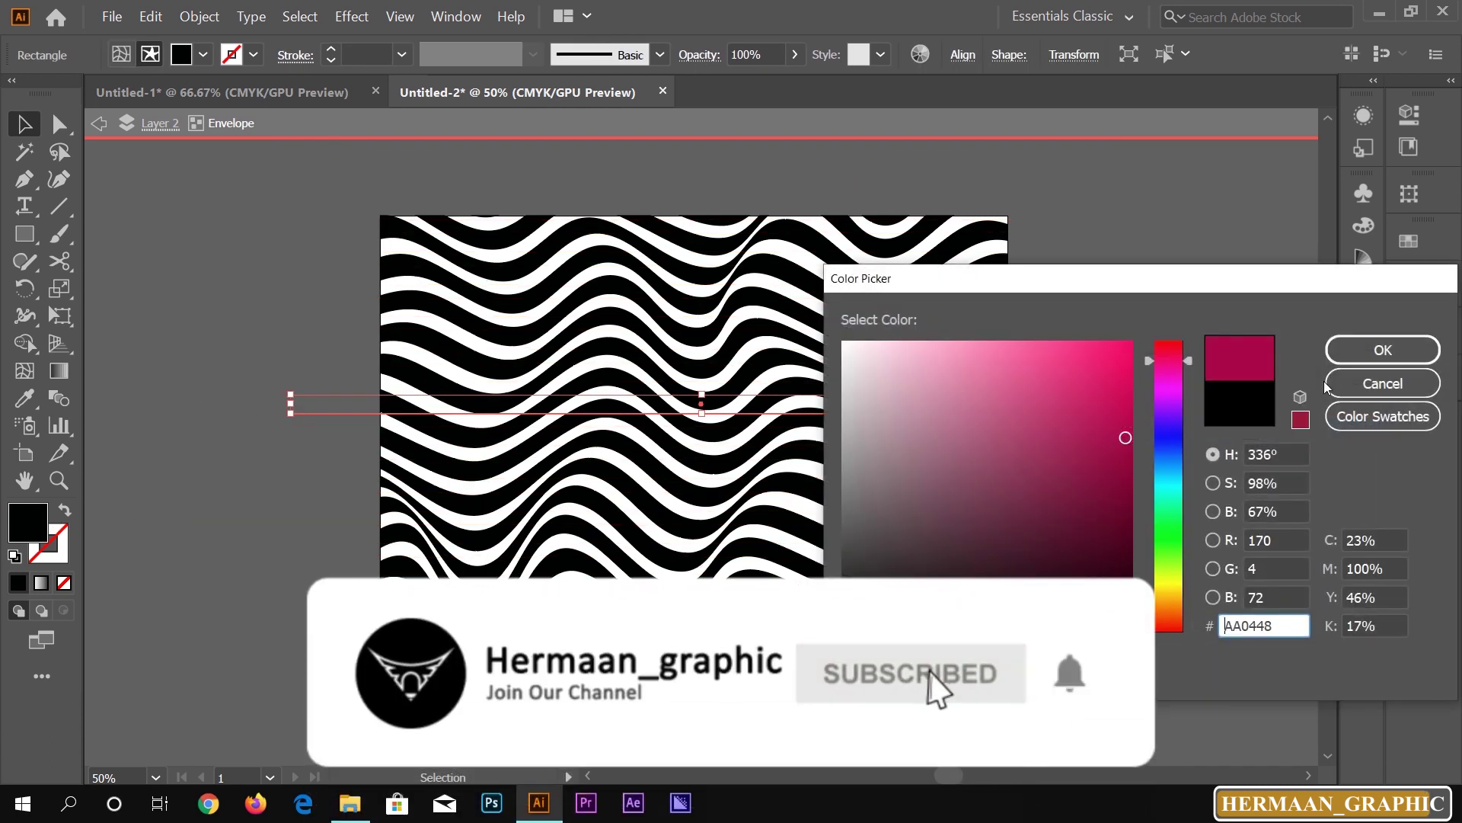
{"action": "left_click", "coordinate": [1382, 350]}
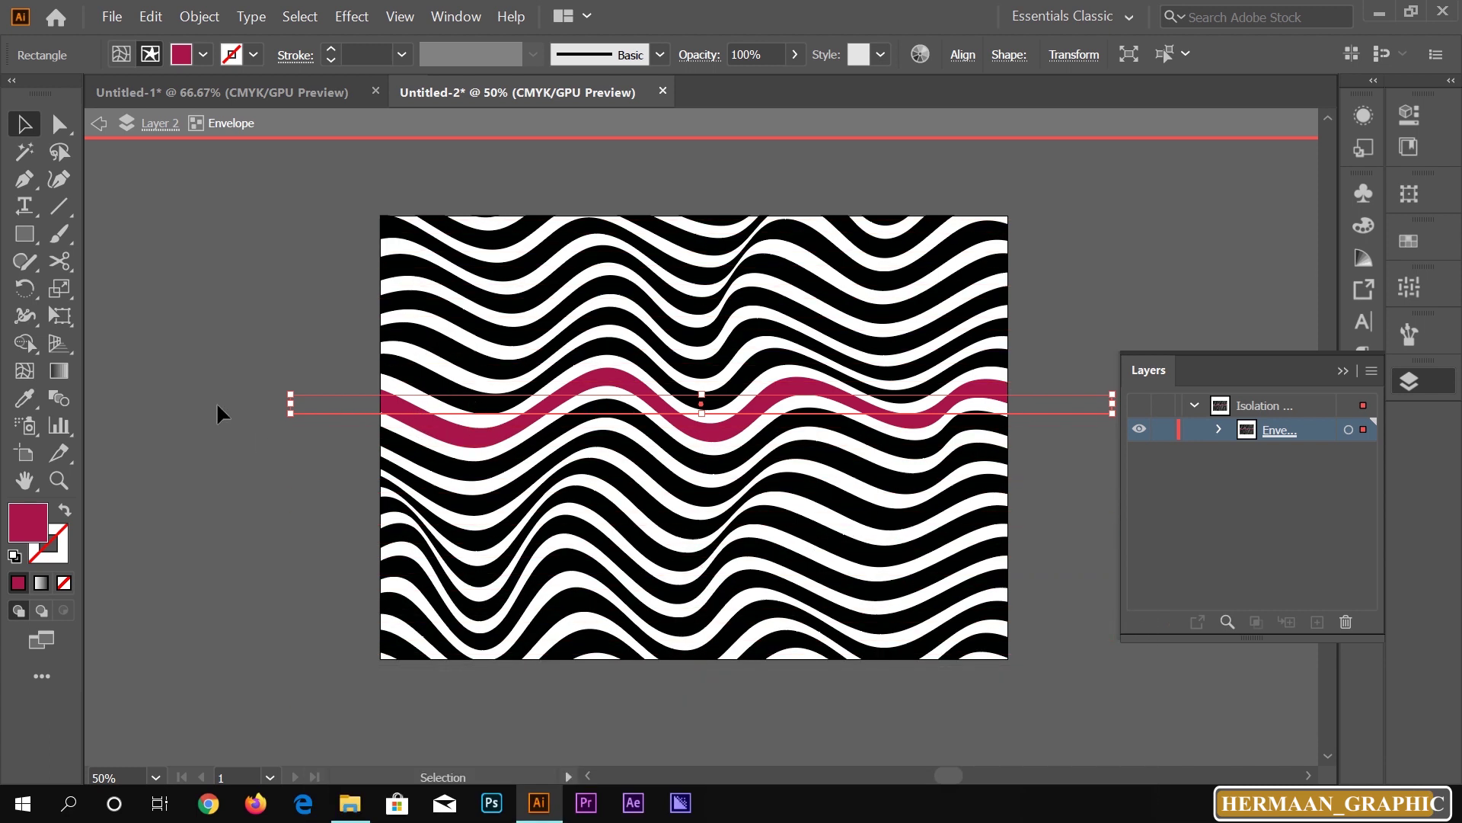
- Fill all the stripe rectangles crimson B2064C, then exit isolation mode
{"action": "left_click", "coordinate": [293, 312]}
{"action": "key", "text": "ctrl+a"}
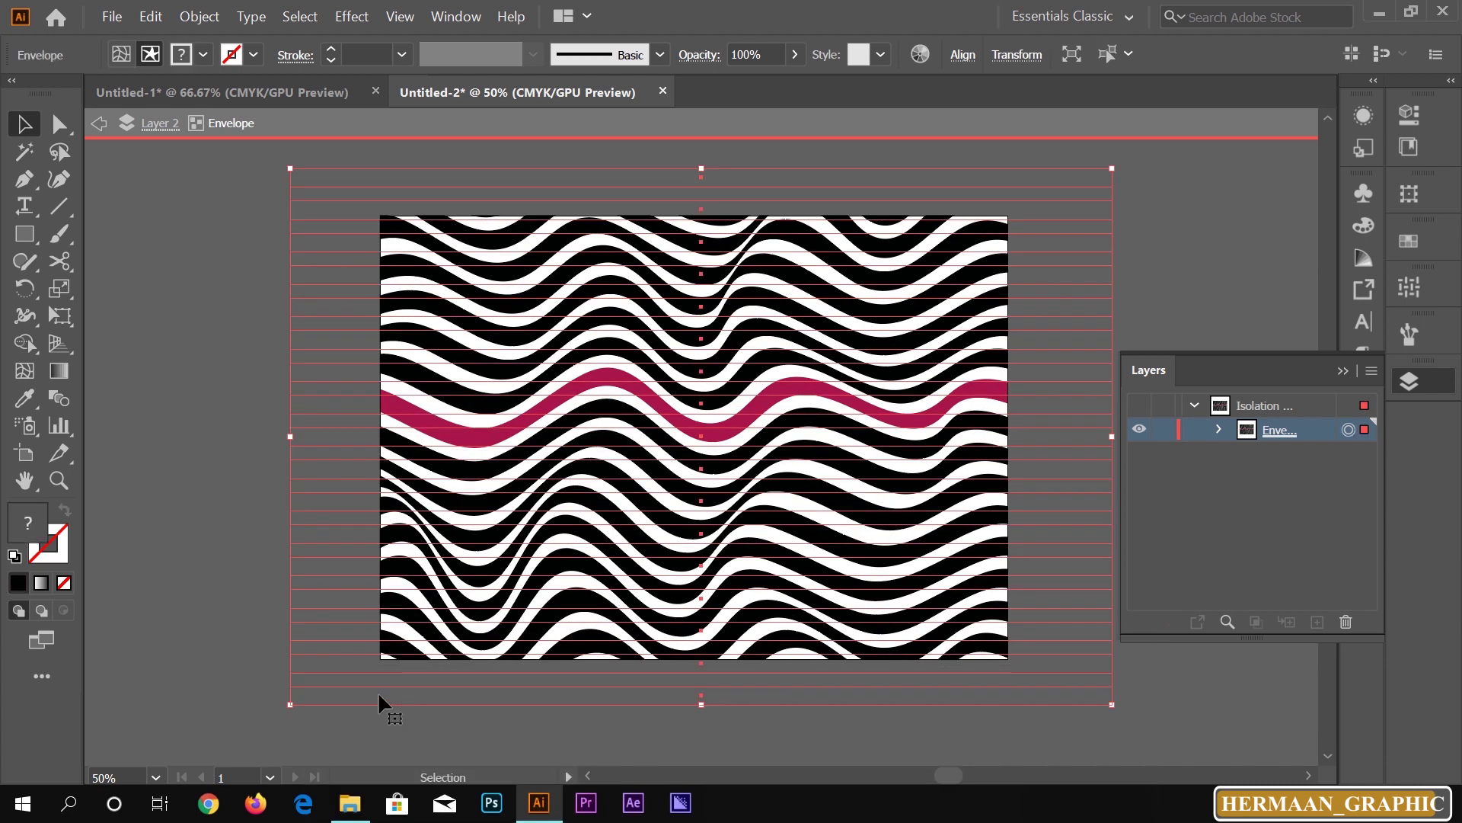
{"action": "double_click", "coordinate": [28, 533]}
{"action": "left_click", "coordinate": [1123, 428]}
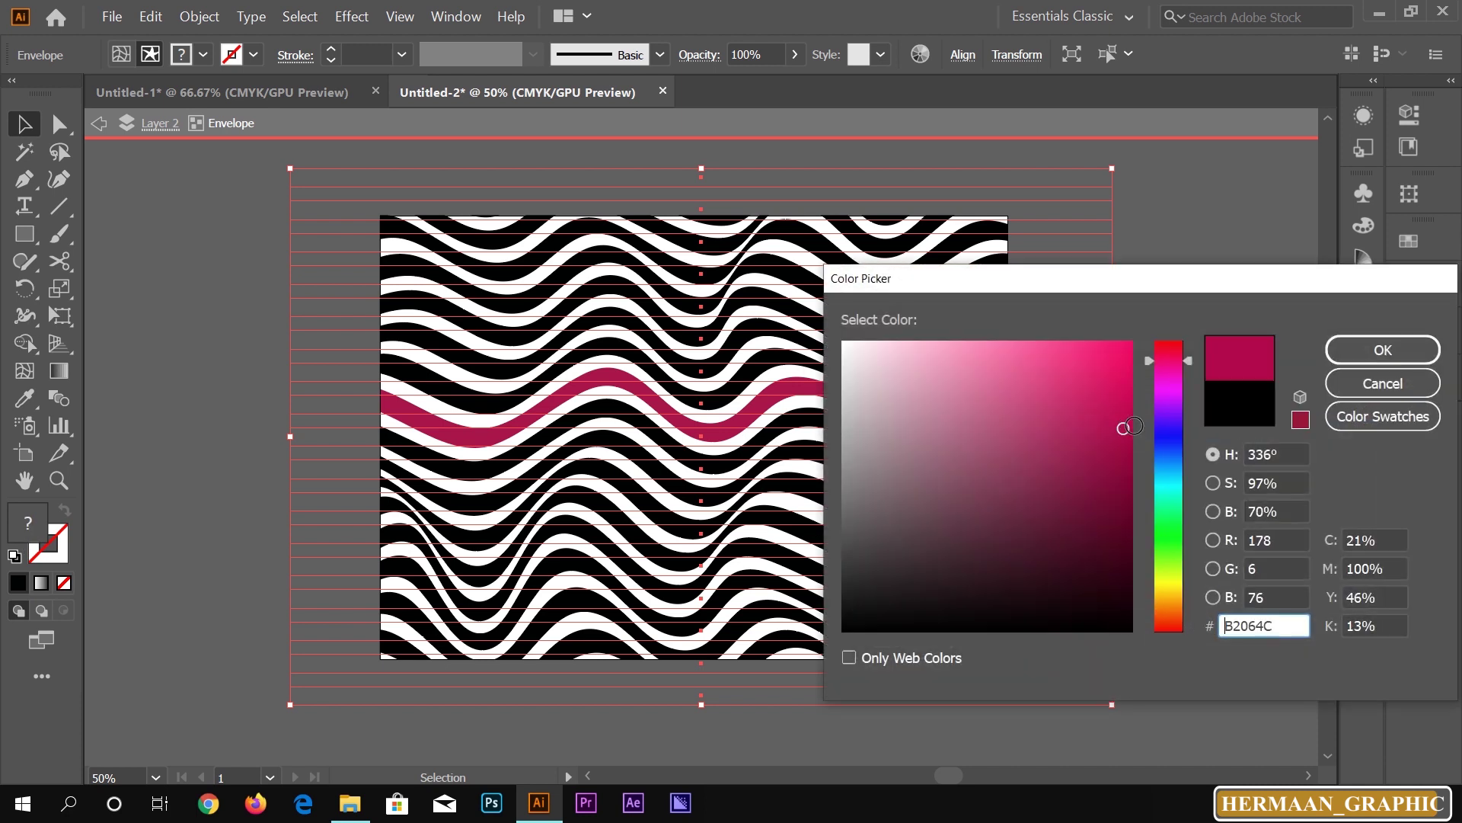
{"action": "left_click", "coordinate": [1360, 353]}
{"action": "left_click", "coordinate": [1219, 271]}
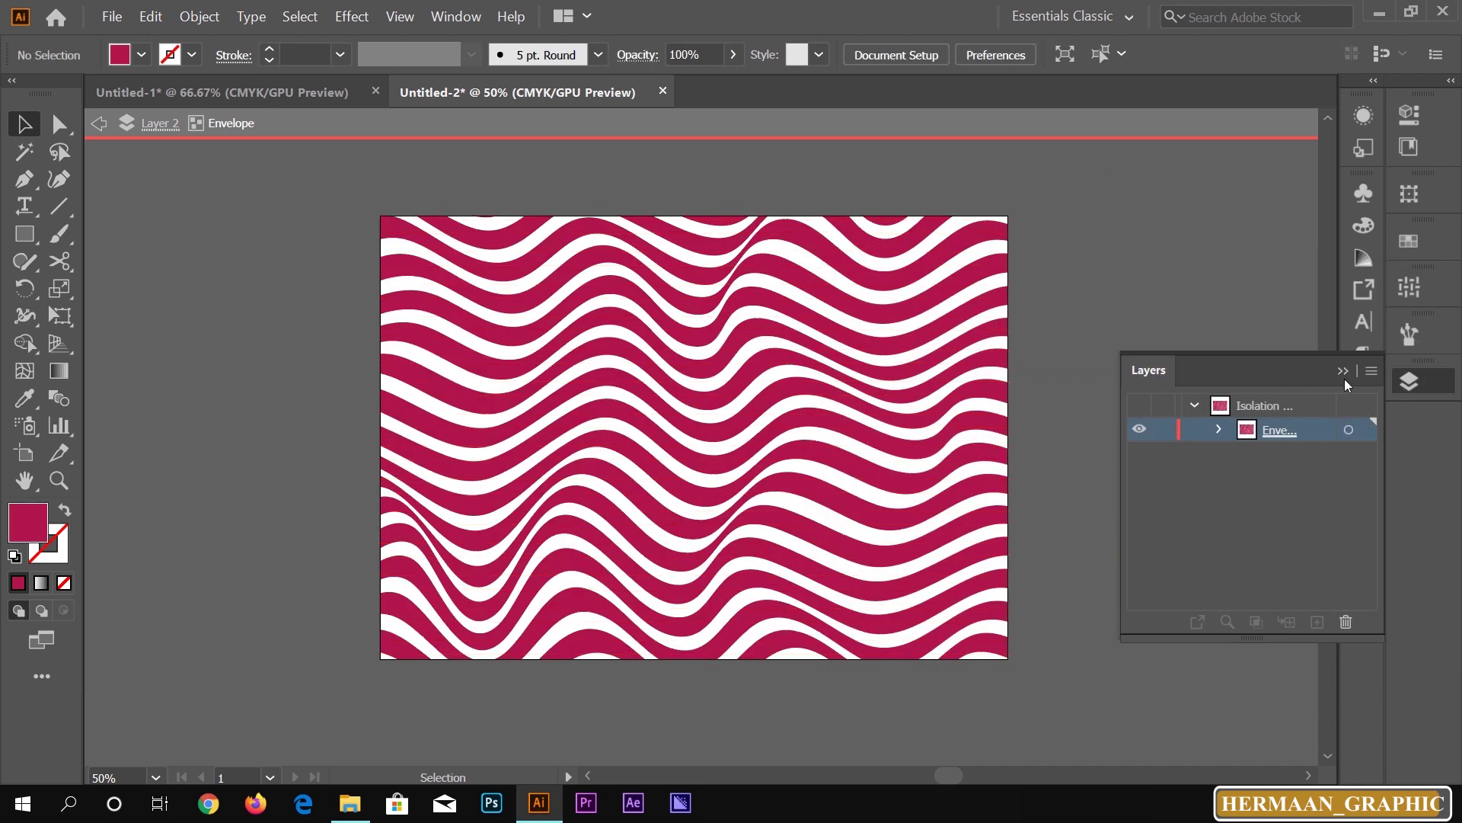
{"action": "double_click", "coordinate": [222, 274]}
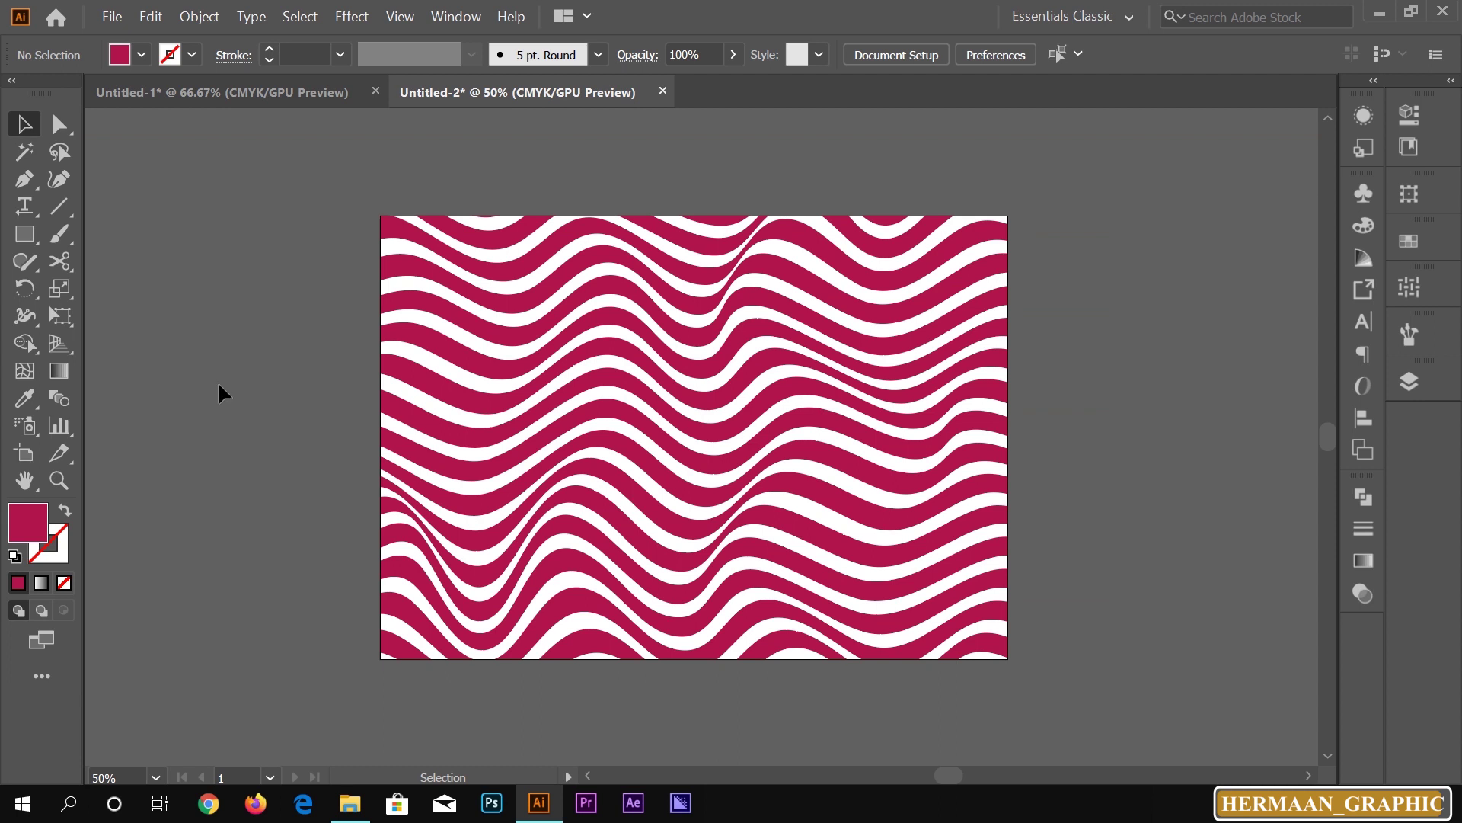